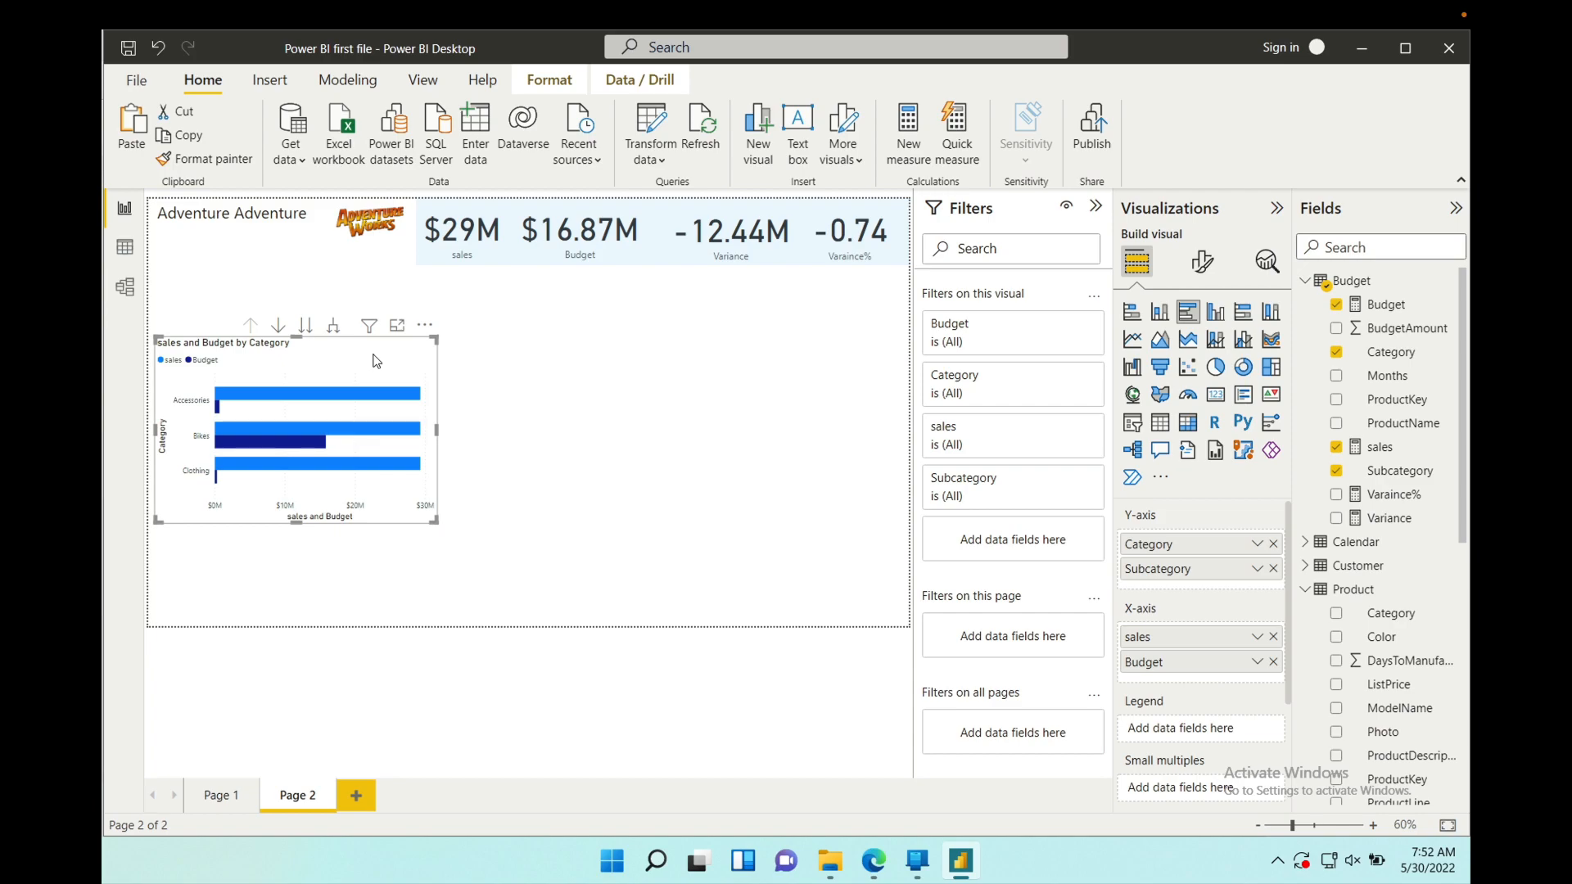
- Duplicate the sales and Budget by Category bar chart beside the original and replace the copy's X-axis fields with Variance
key("ctrl+v")
left_click_drag(366, 373, 651, 378)
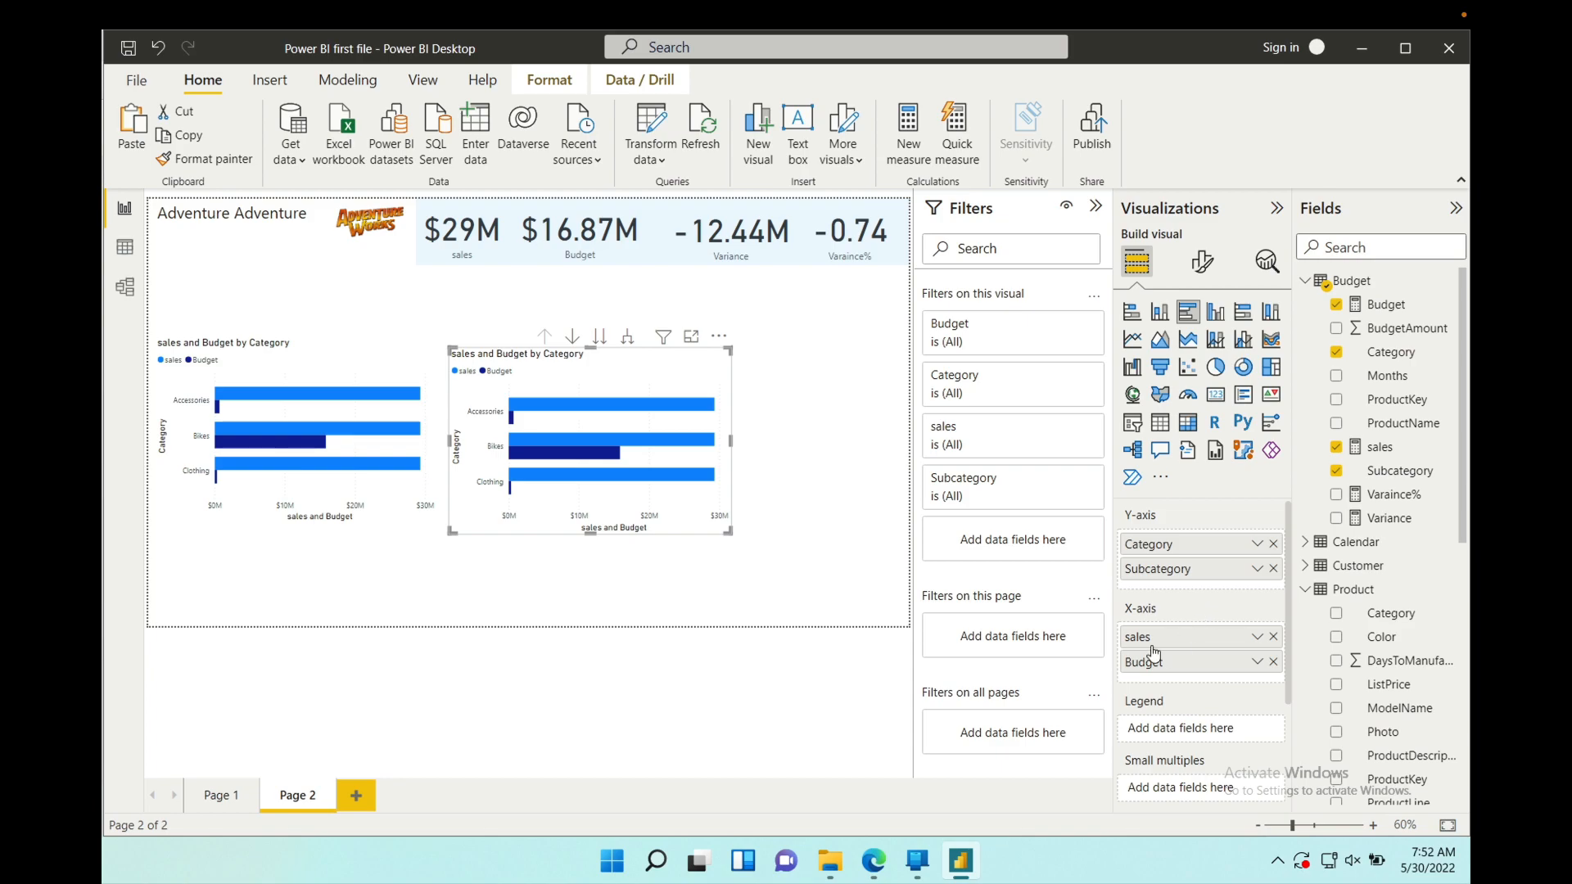
left_click(1273, 638)
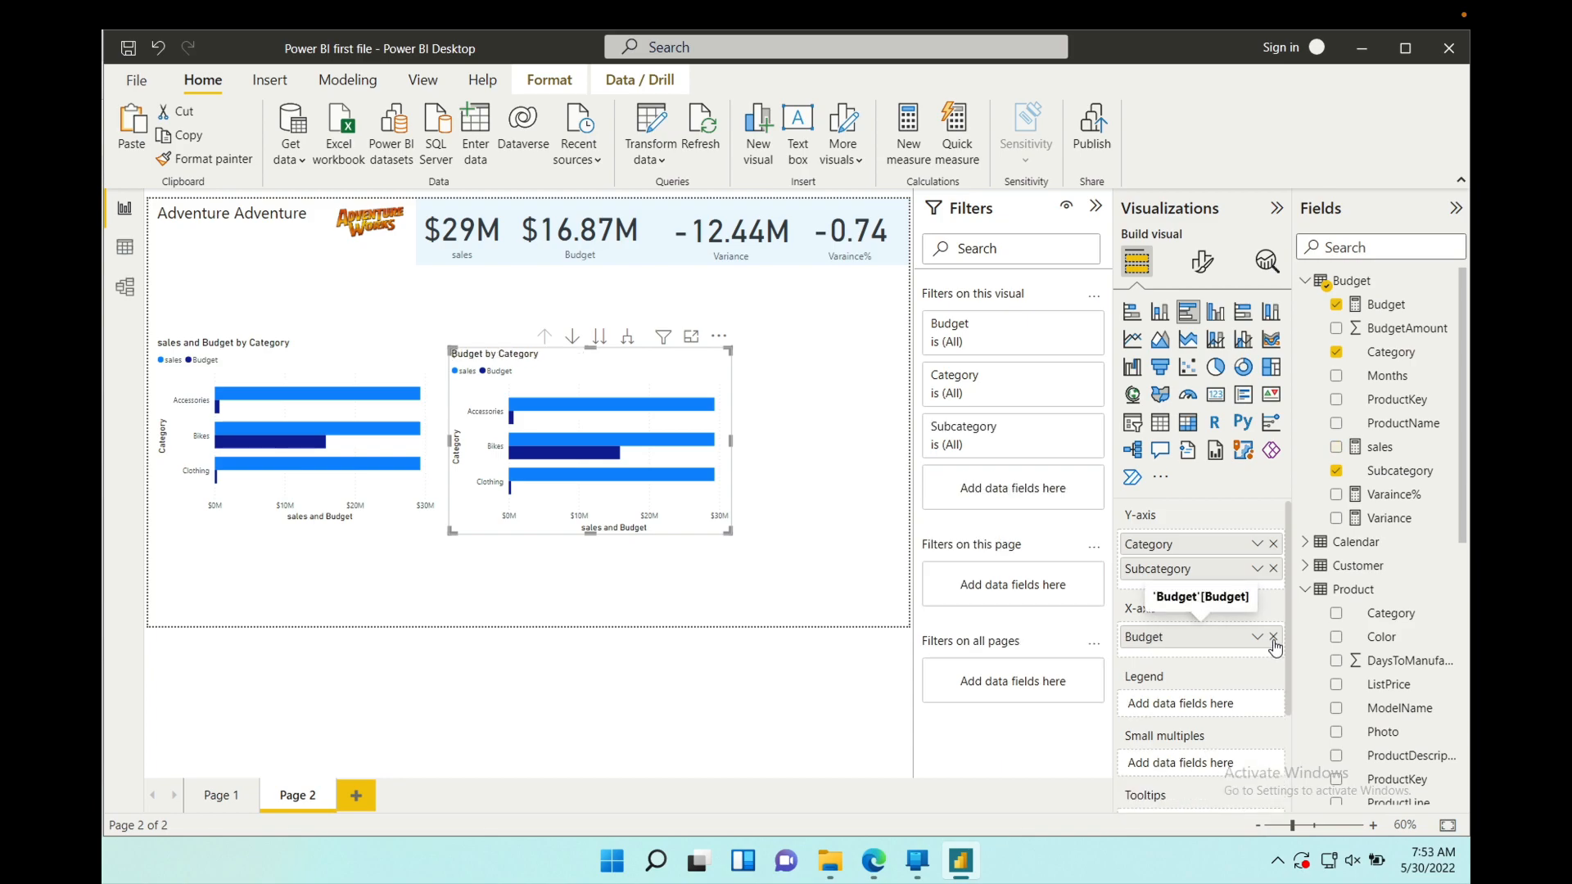
left_click(1273, 638)
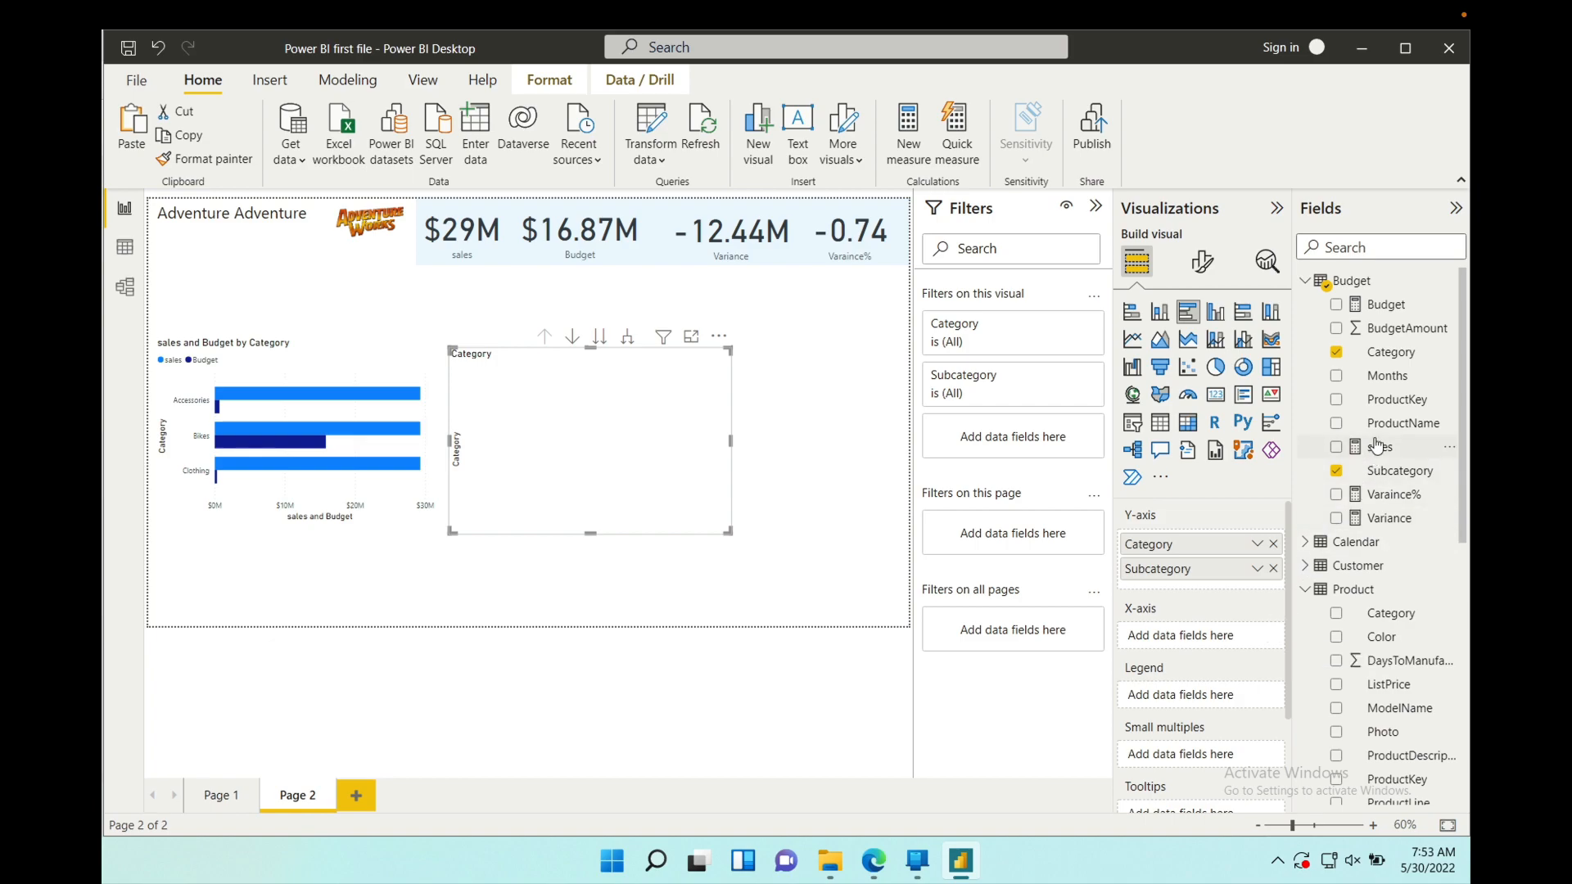
left_click_drag(1384, 523, 1206, 643)
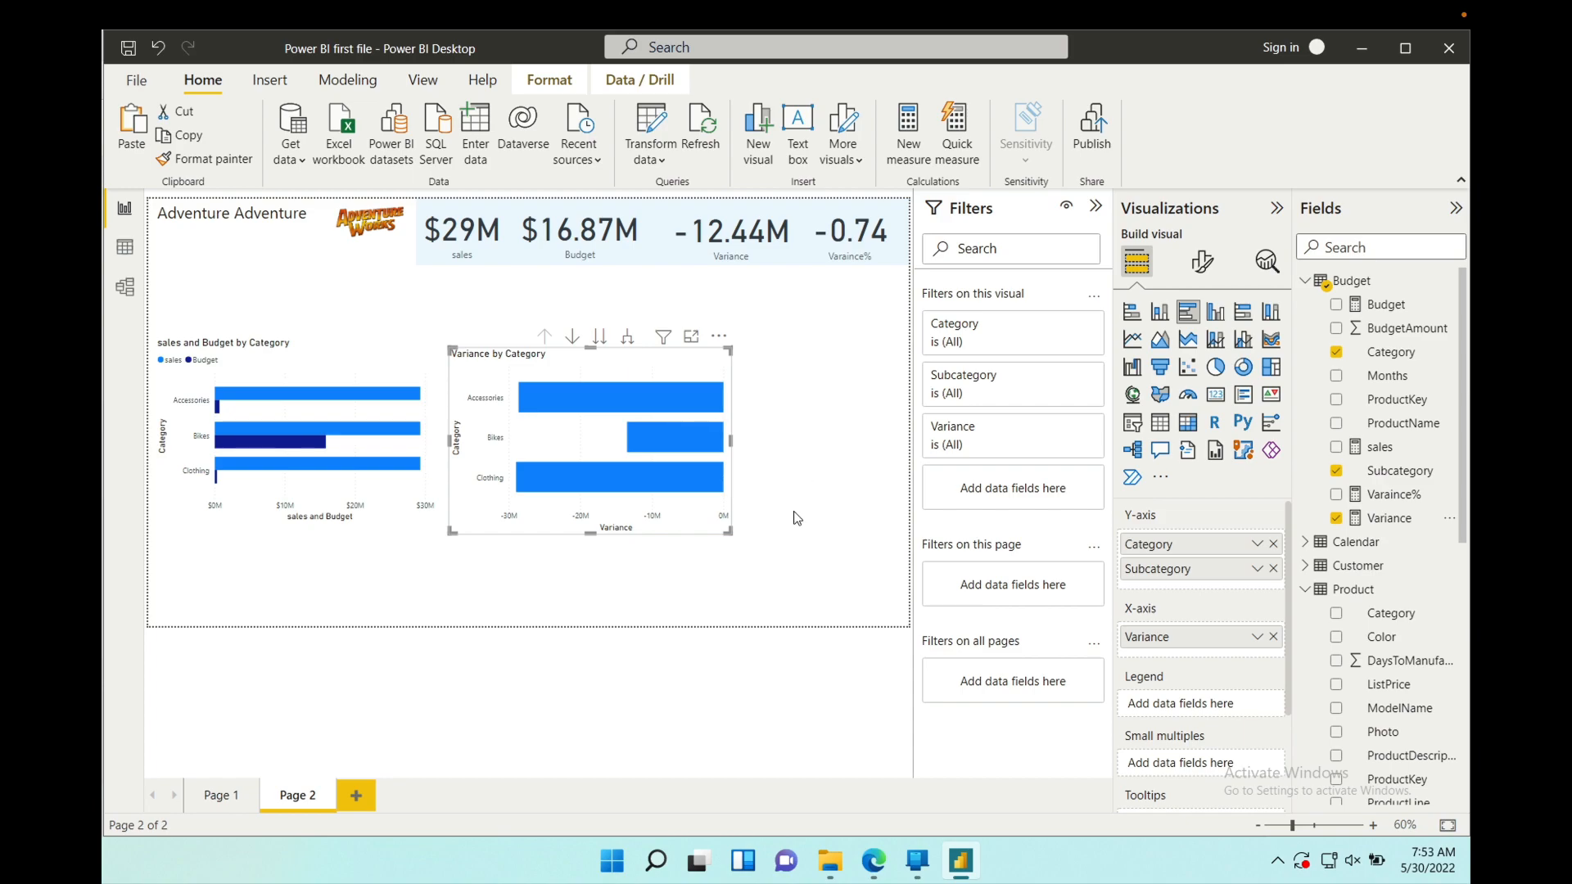
- Color the Variance by Category chart's vertical gridlines red and switch the gridlines off
left_click(1203, 262)
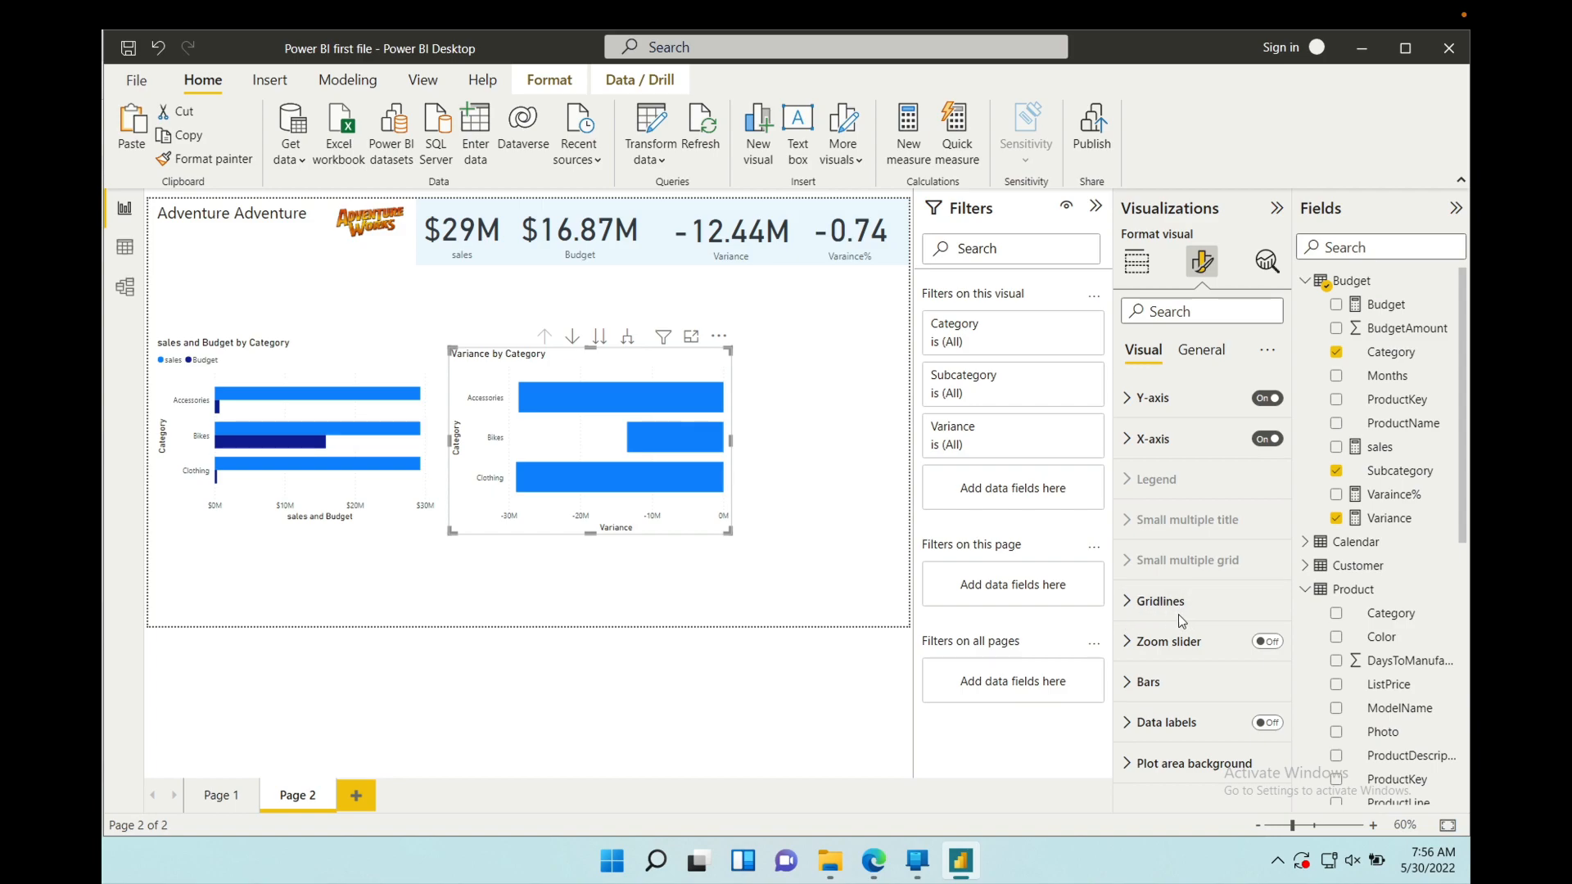
left_click(1129, 603)
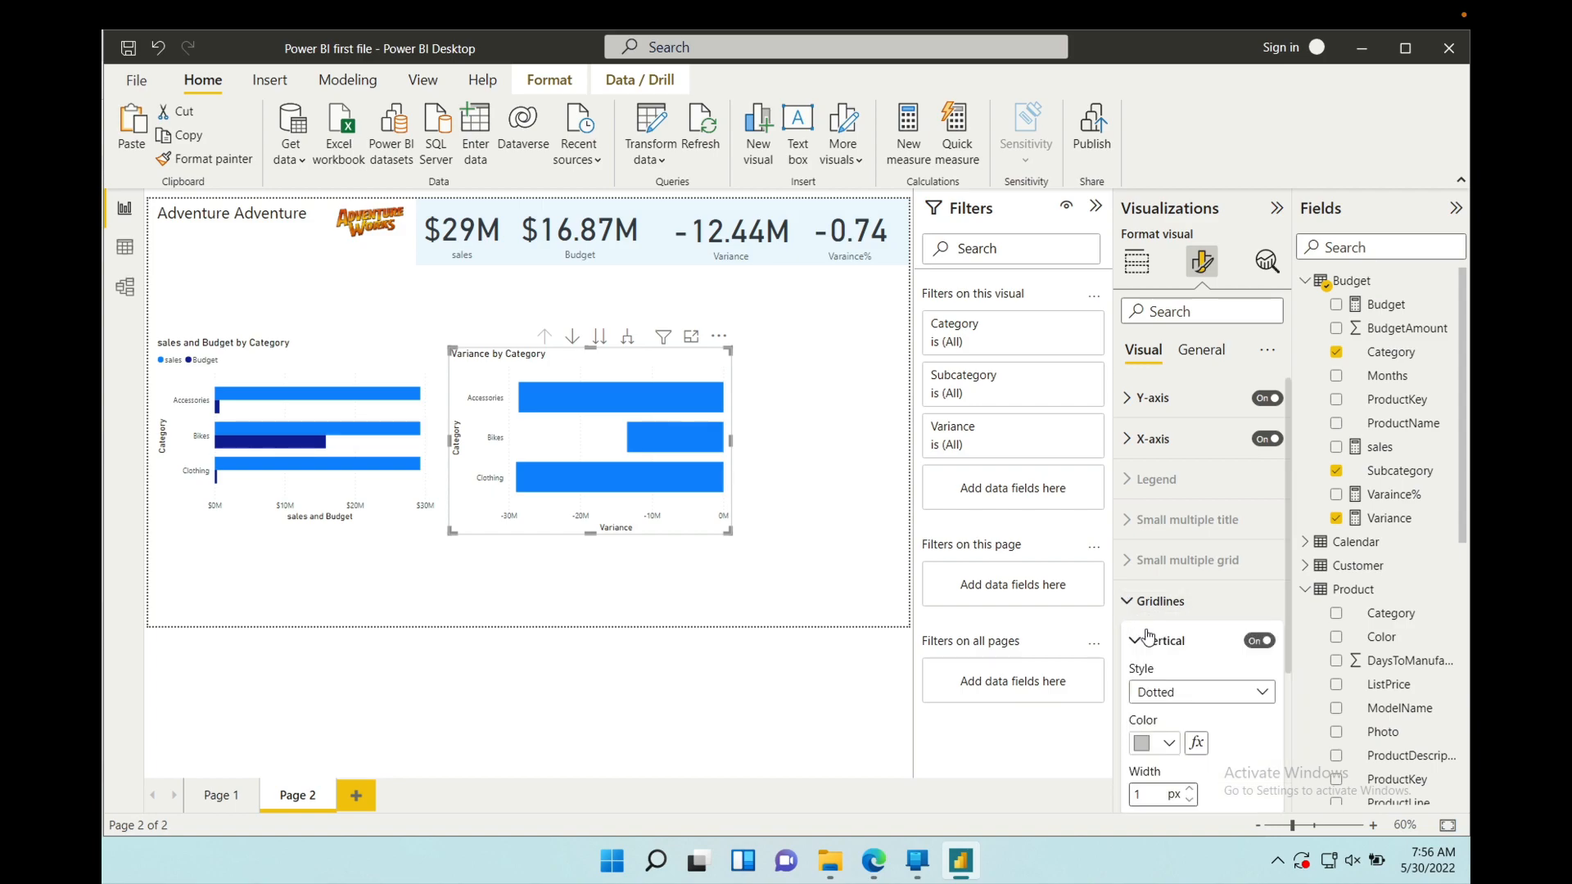
scroll(1195, 685, "down", 1)
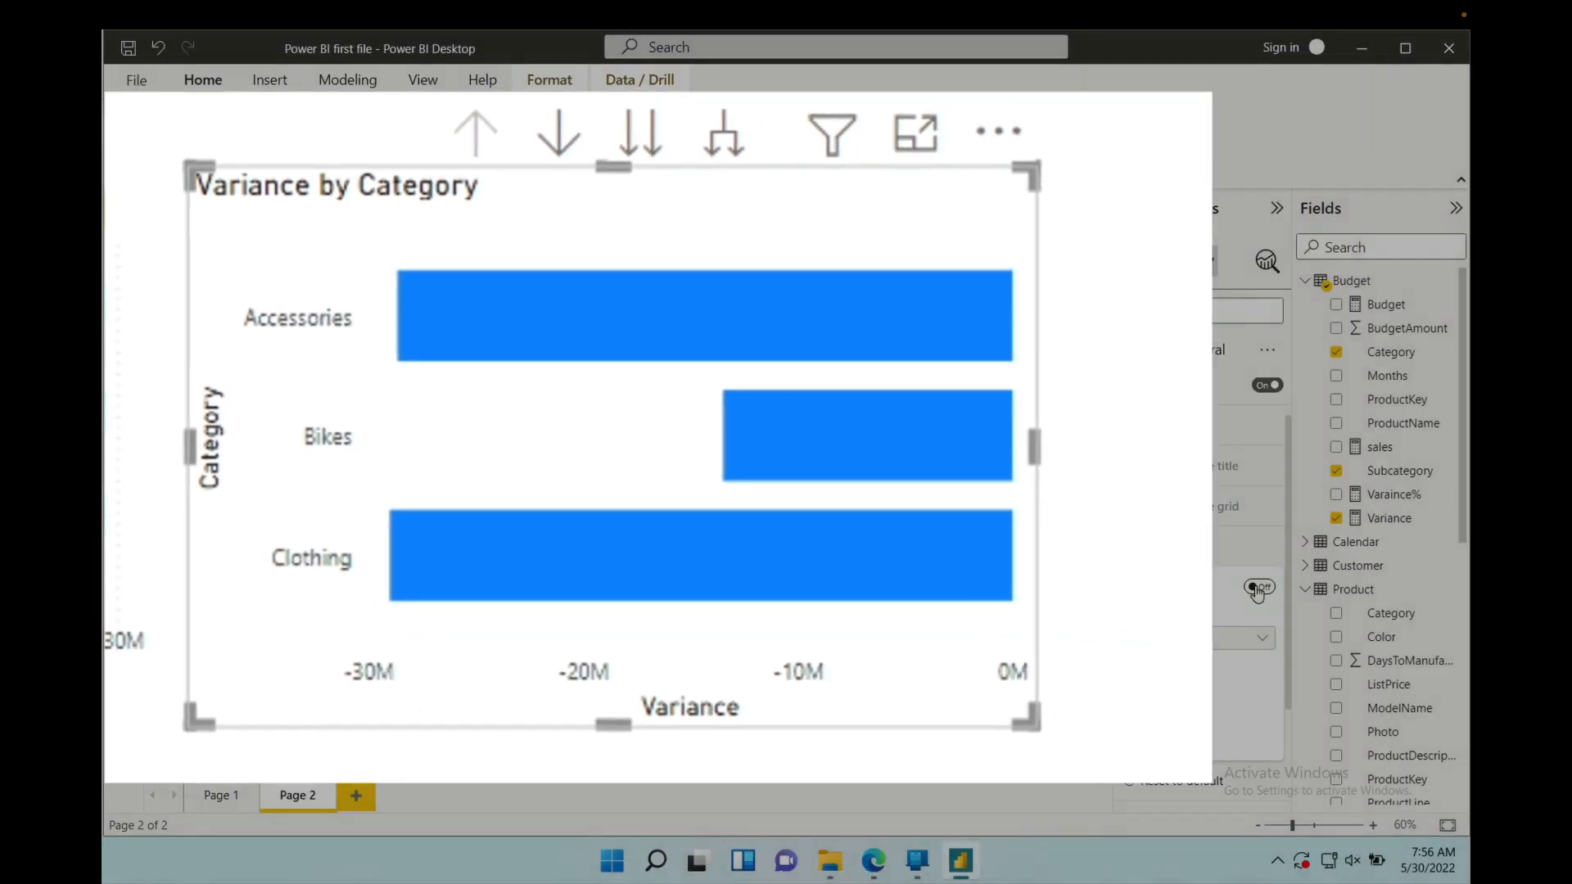
left_click(1255, 588)
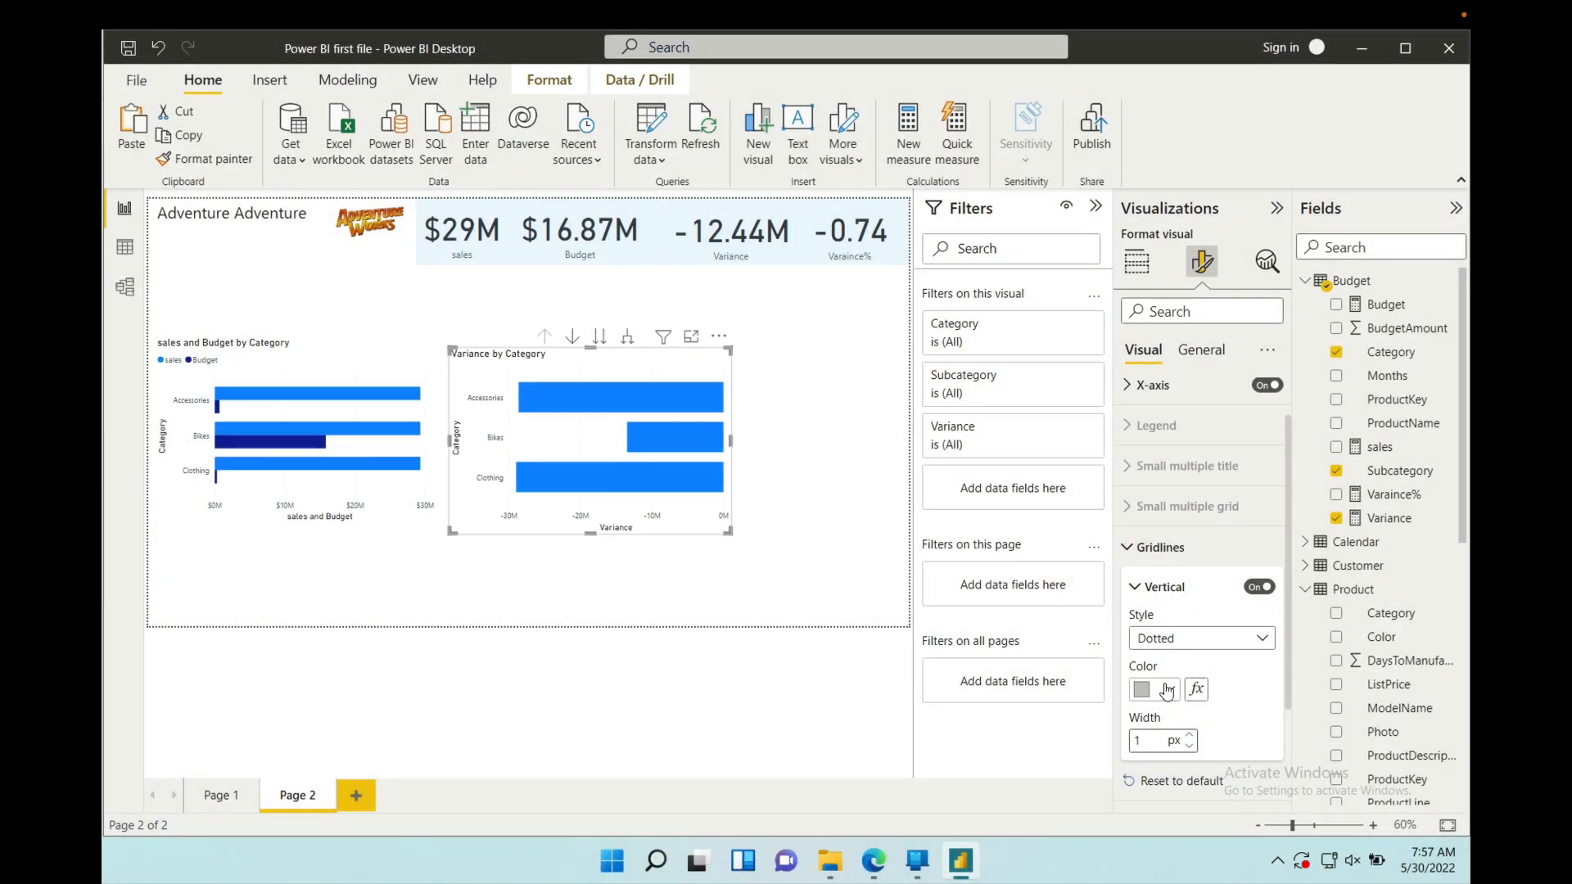
left_click(1169, 689)
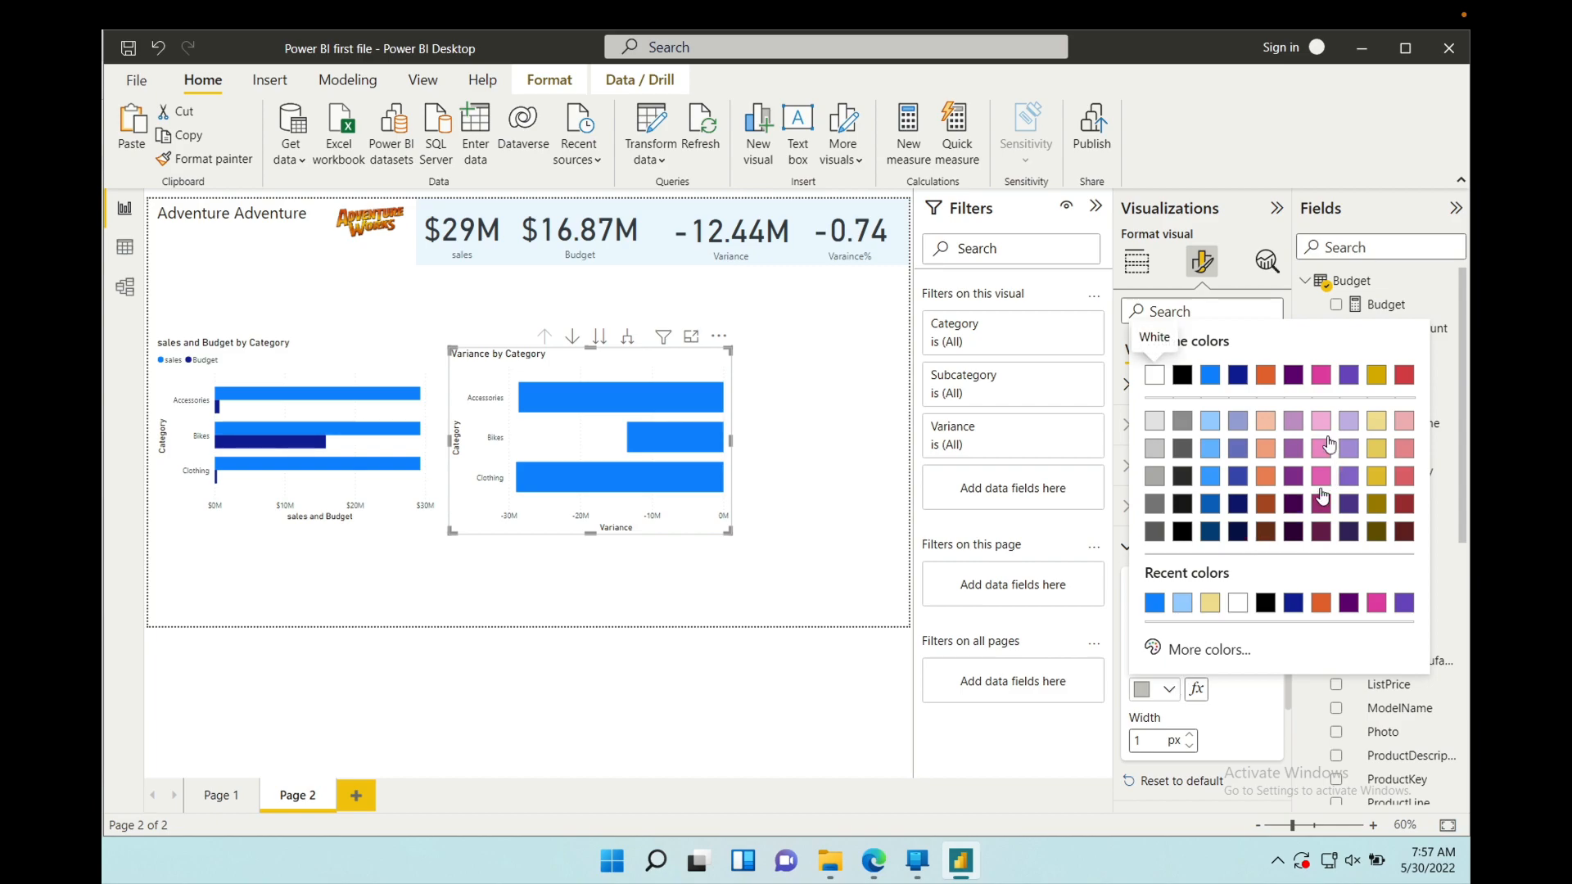
left_click(1404, 378)
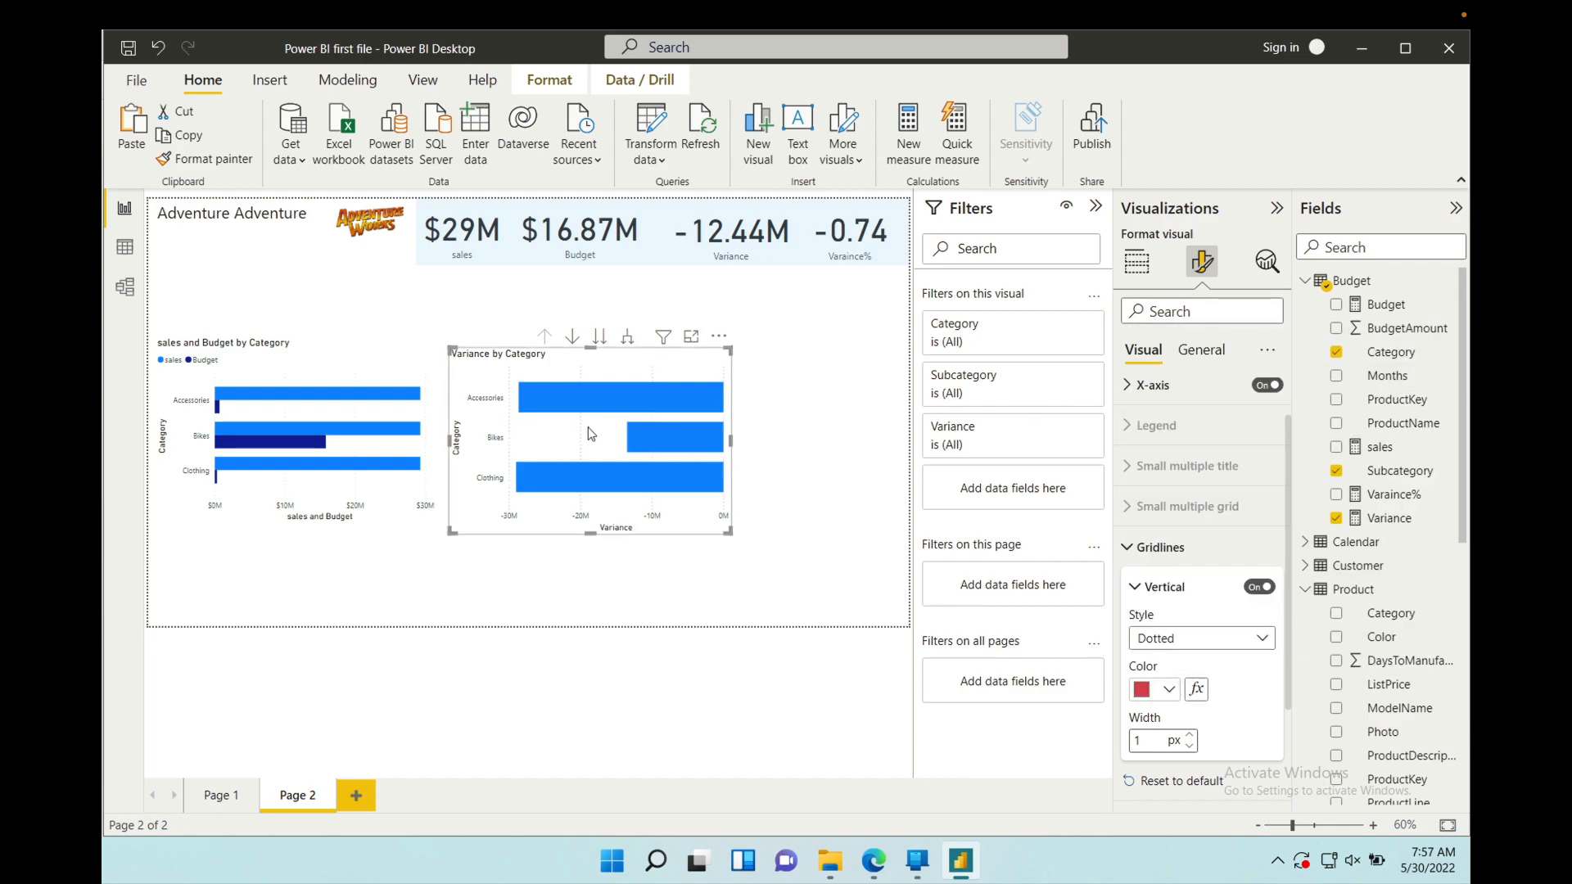
left_click(1260, 588)
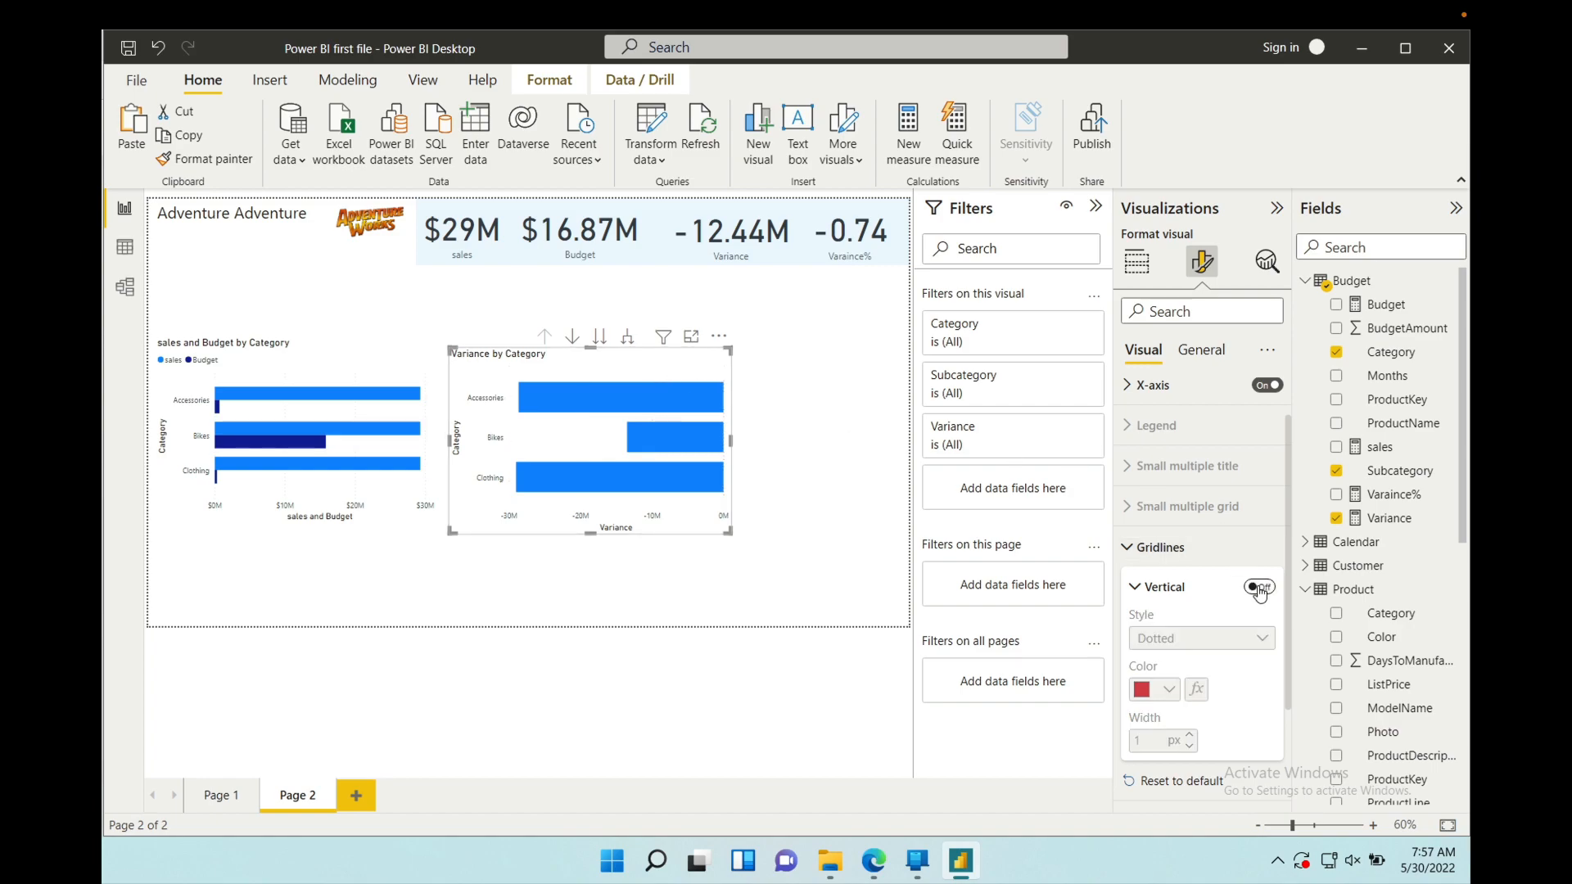
left_click(1134, 591)
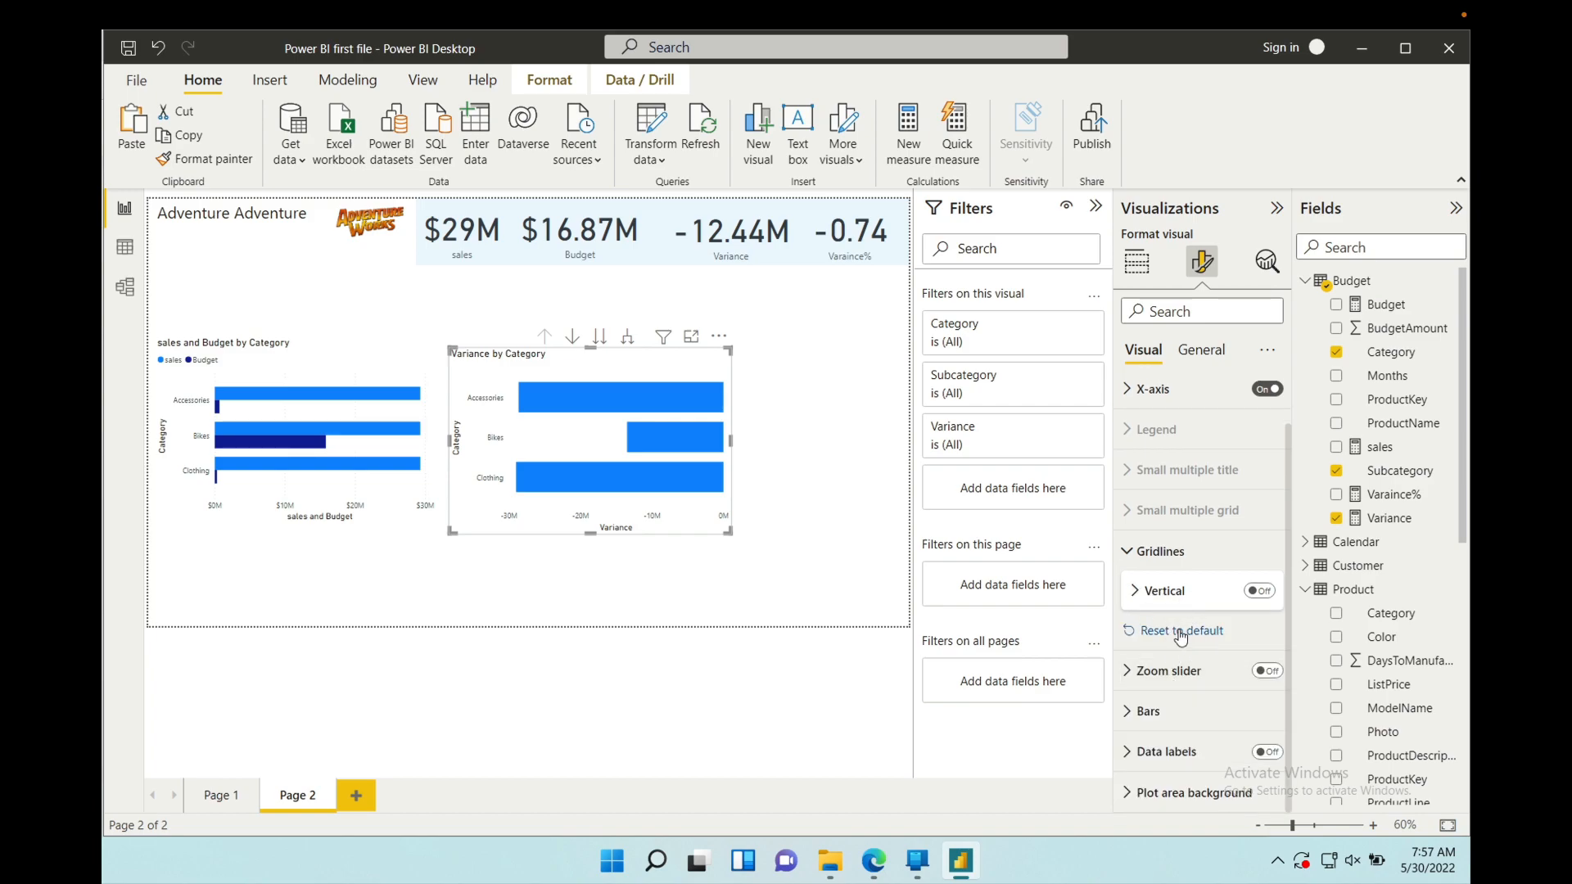
- Try the zoom slider on the Variance by Category chart by slightly narrowing the upper end of its range, and switch it off again
left_click(1128, 671)
left_click(1130, 676)
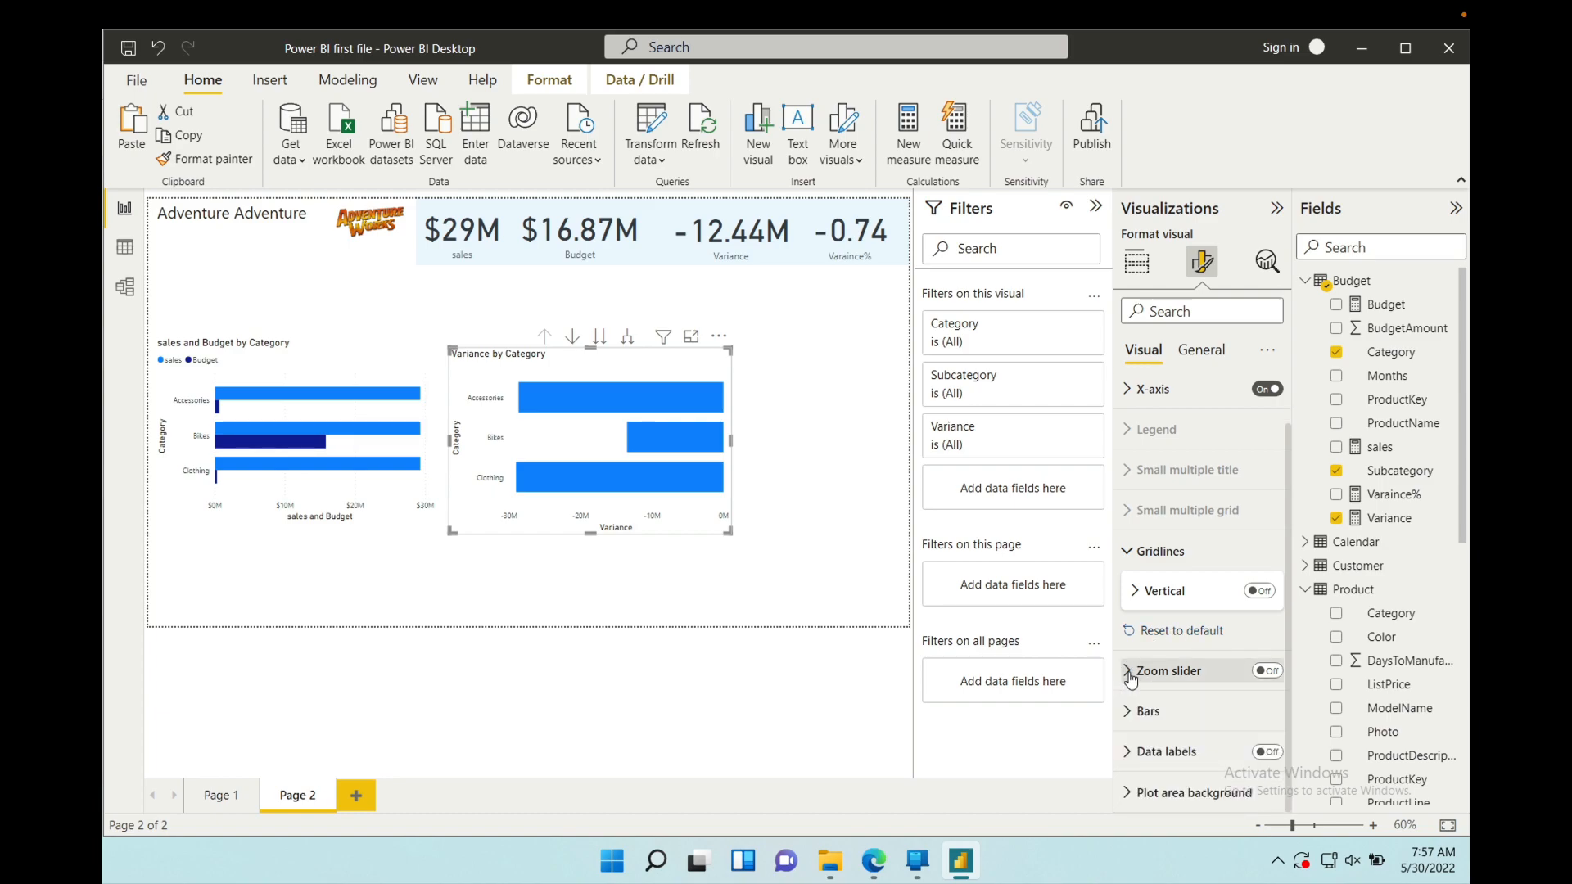
left_click(1267, 671)
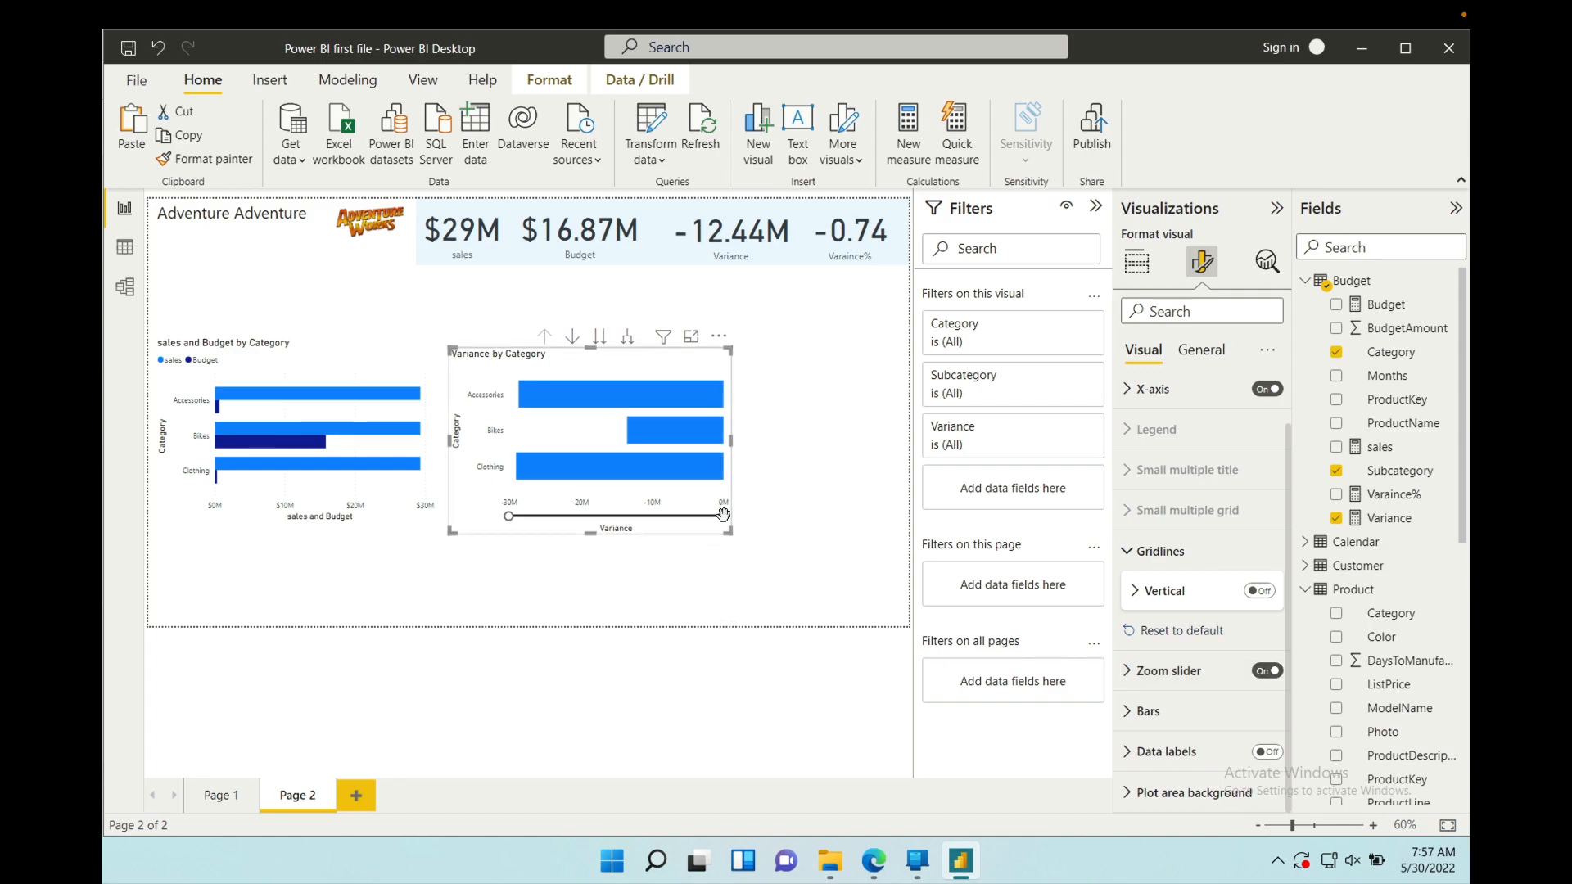
mouse_move(720, 519)
left_mouse_down()
mouse_move(635, 518)
mouse_move(715, 517)
left_mouse_up()
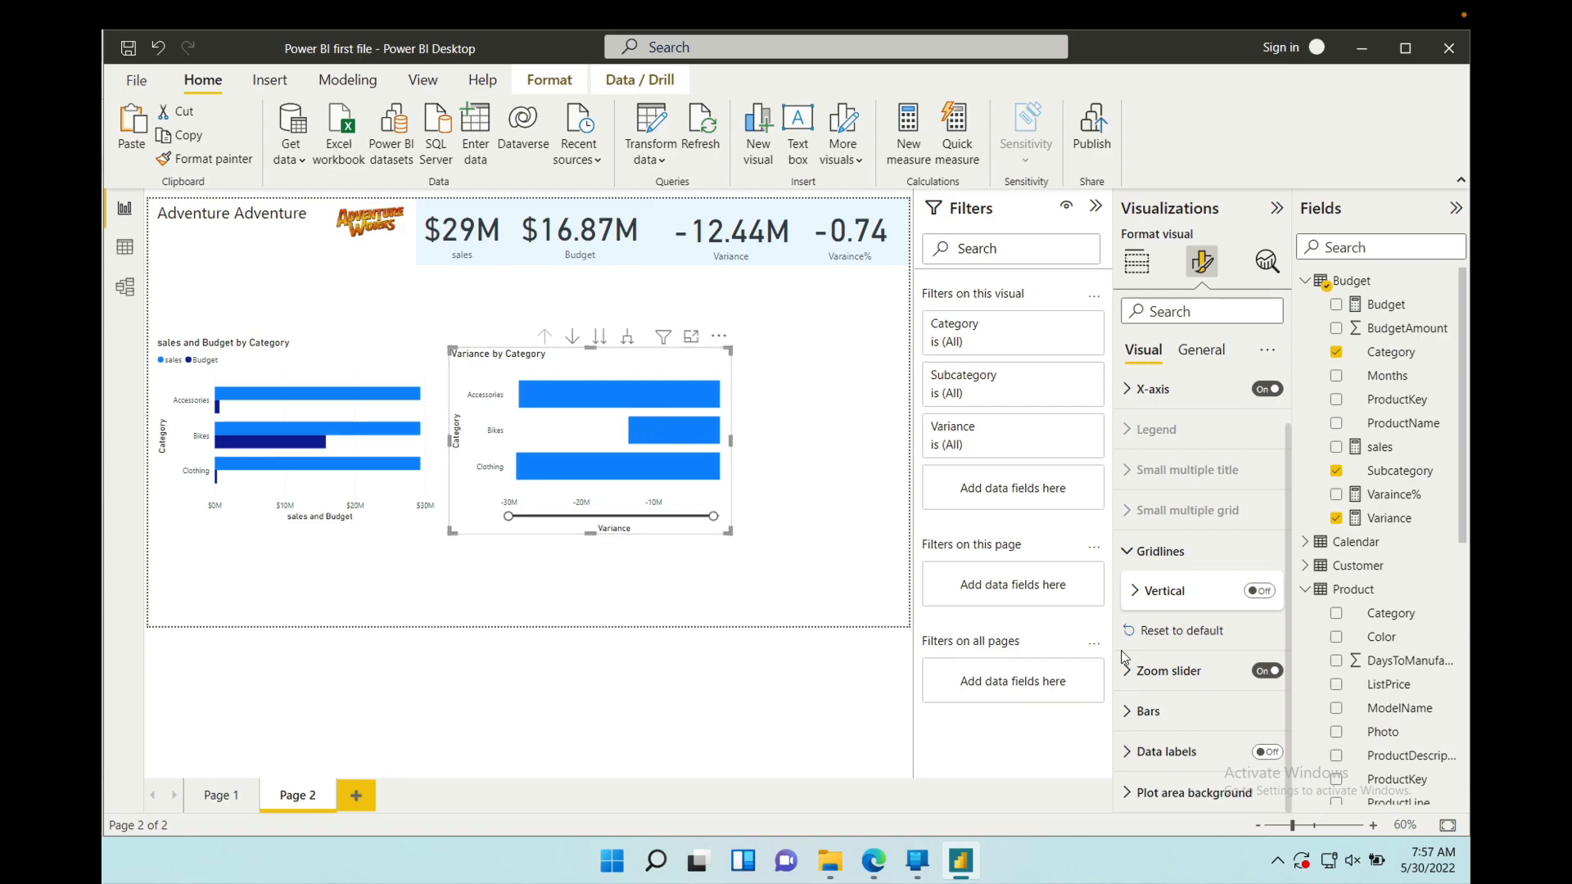
left_click(1264, 673)
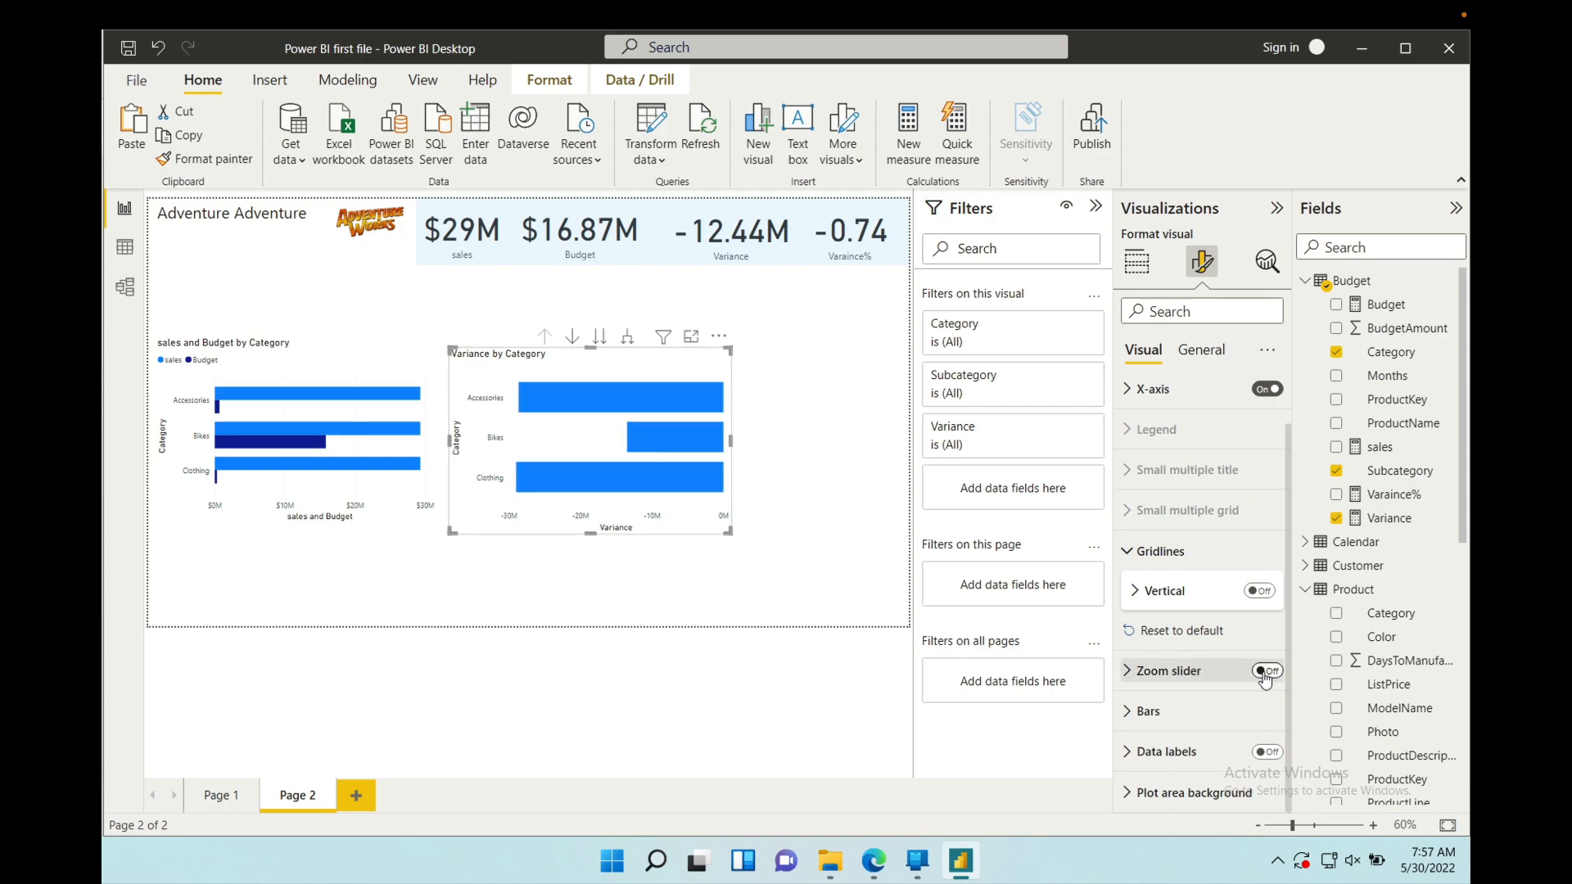
- Set the default bar color of the Variance by Category chart to dark purple
left_click(1126, 714)
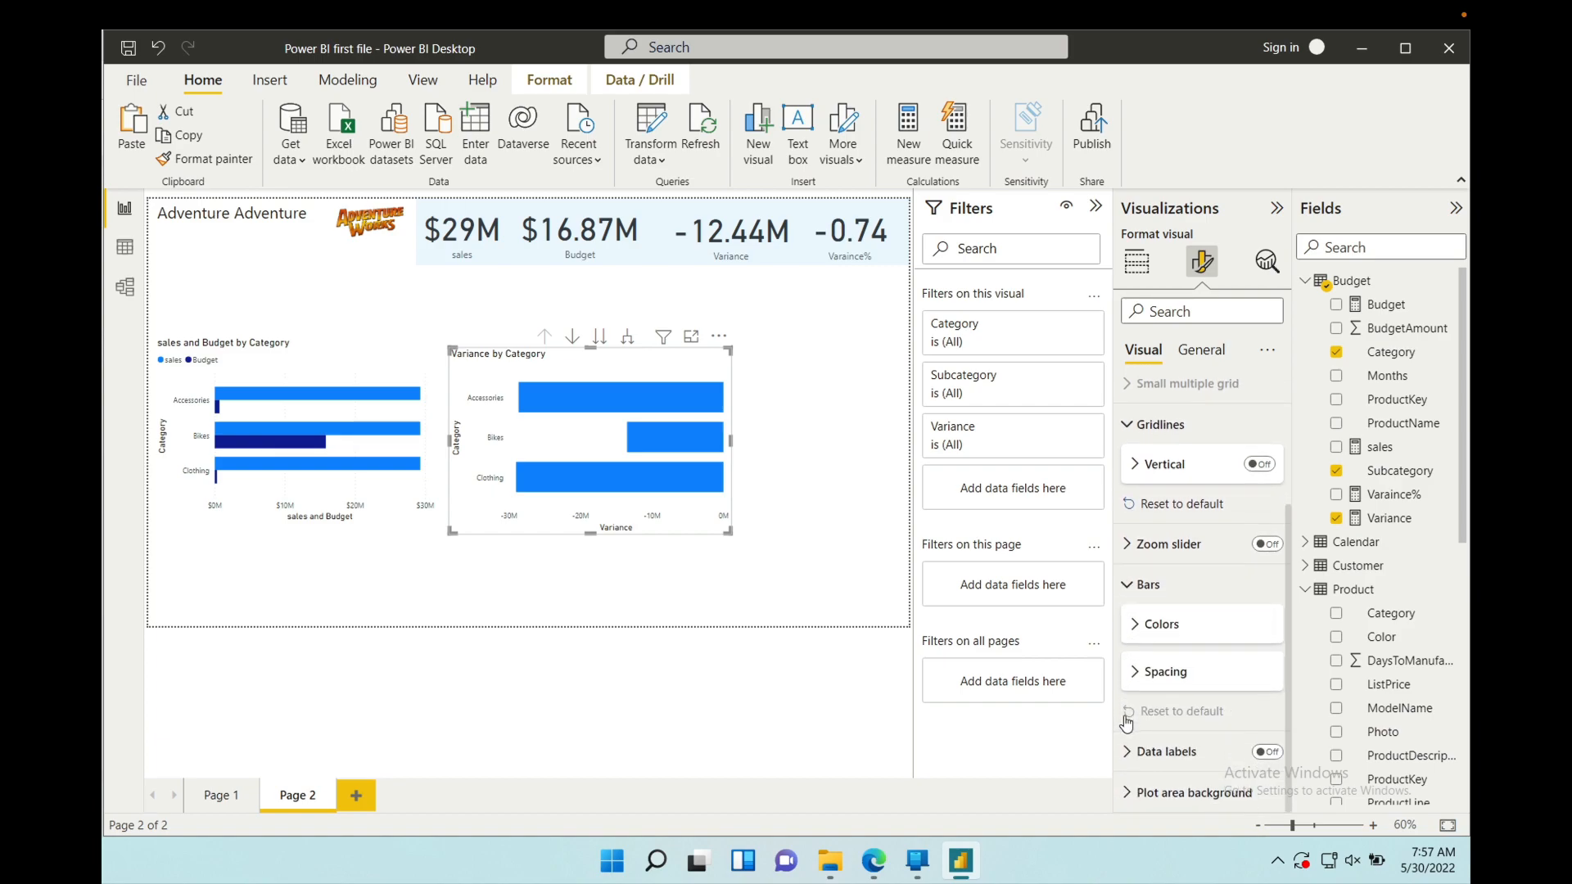
left_click(1144, 625)
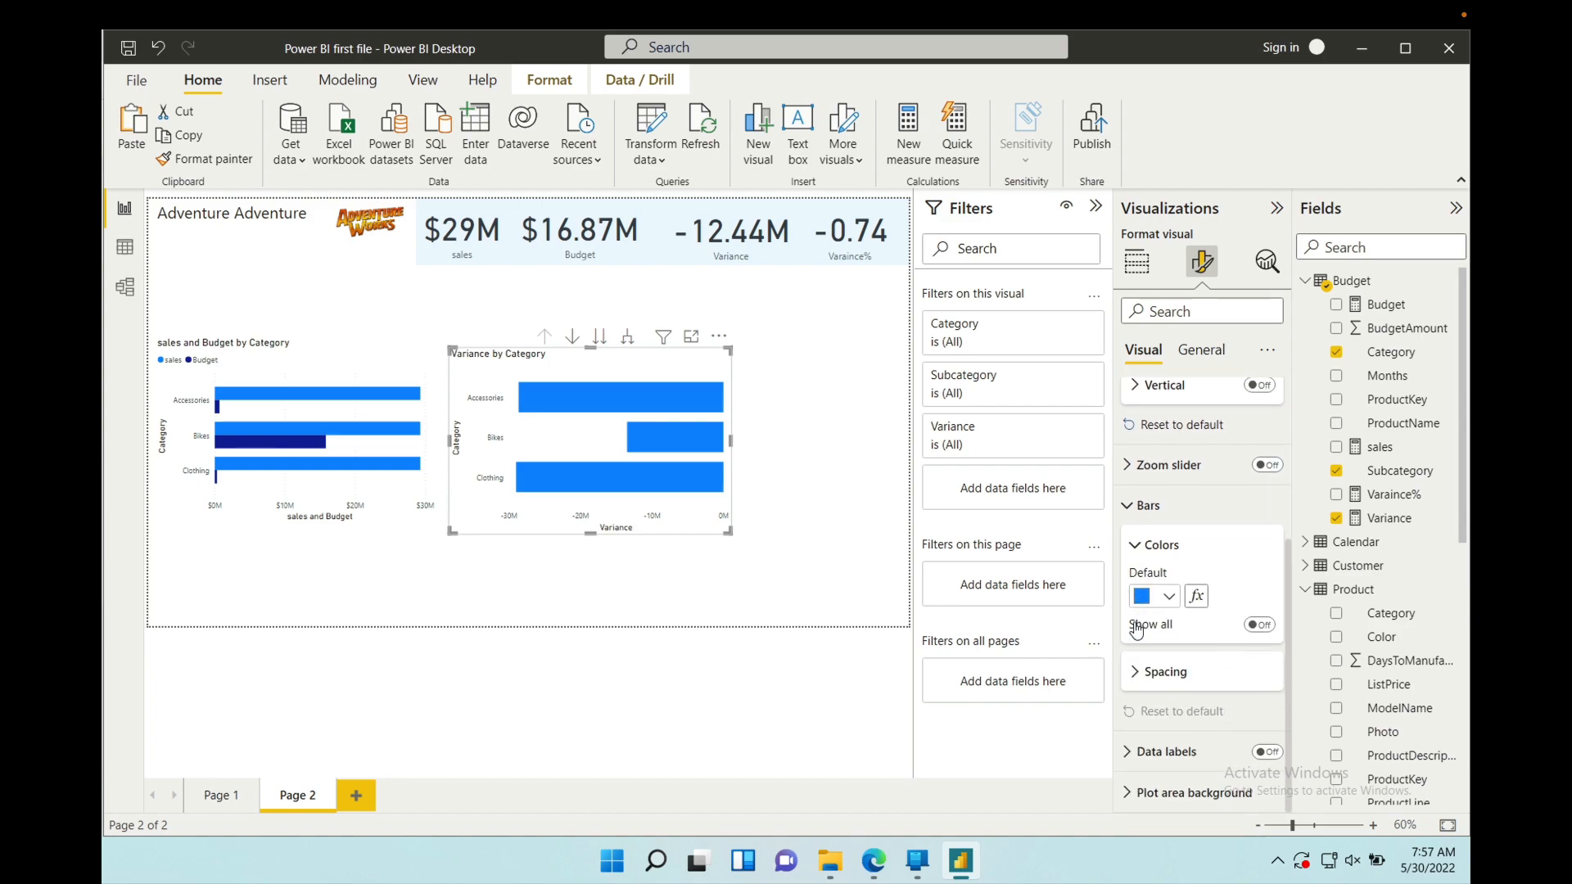
left_click(1167, 598)
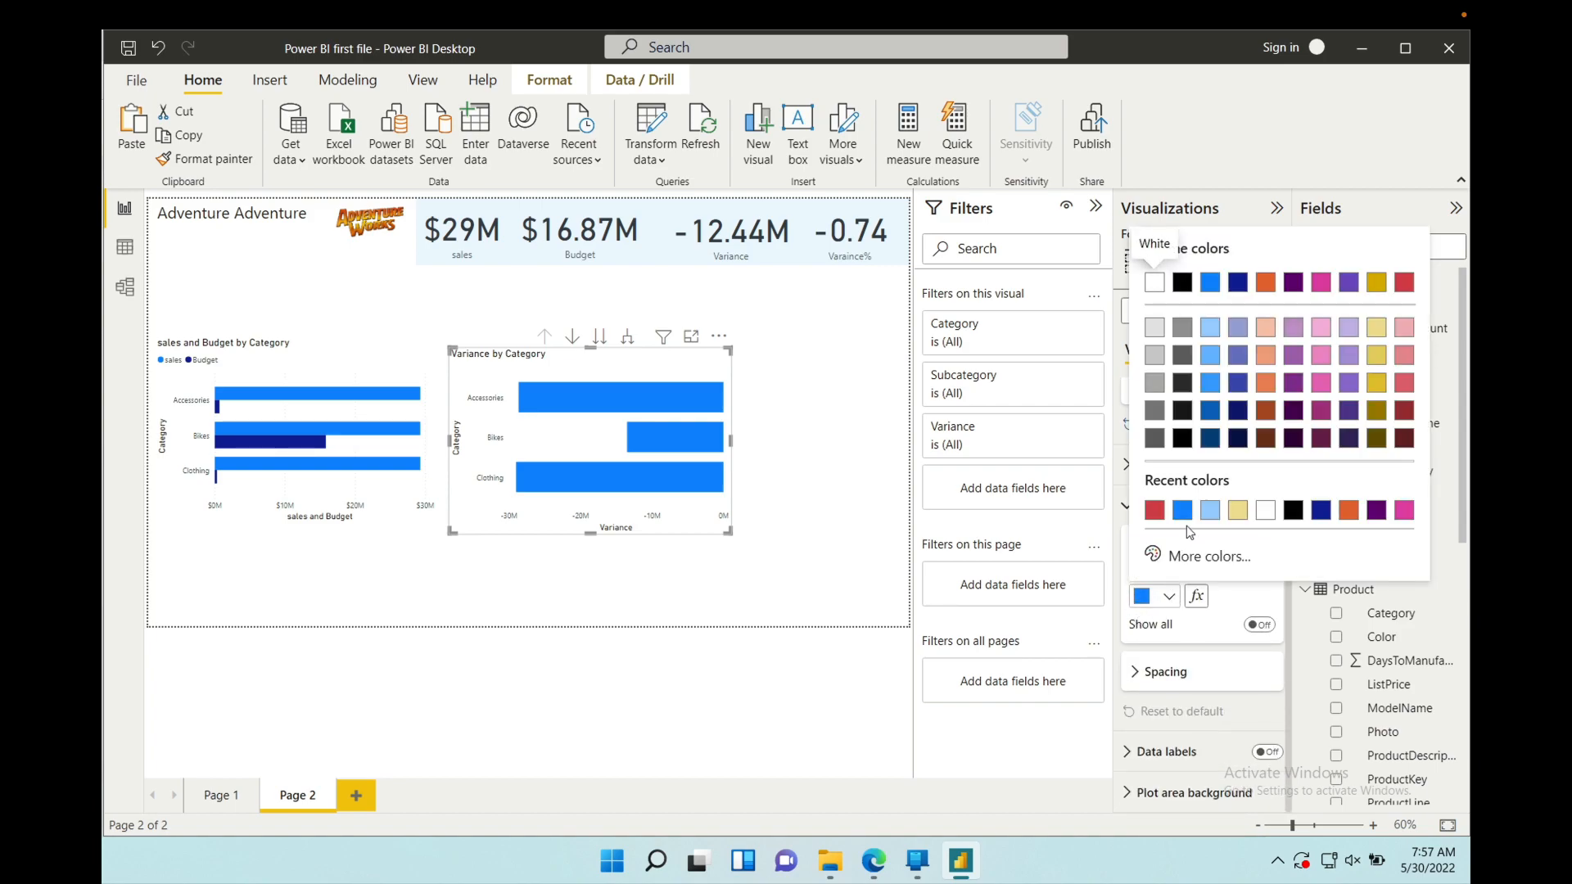
left_click(1208, 512)
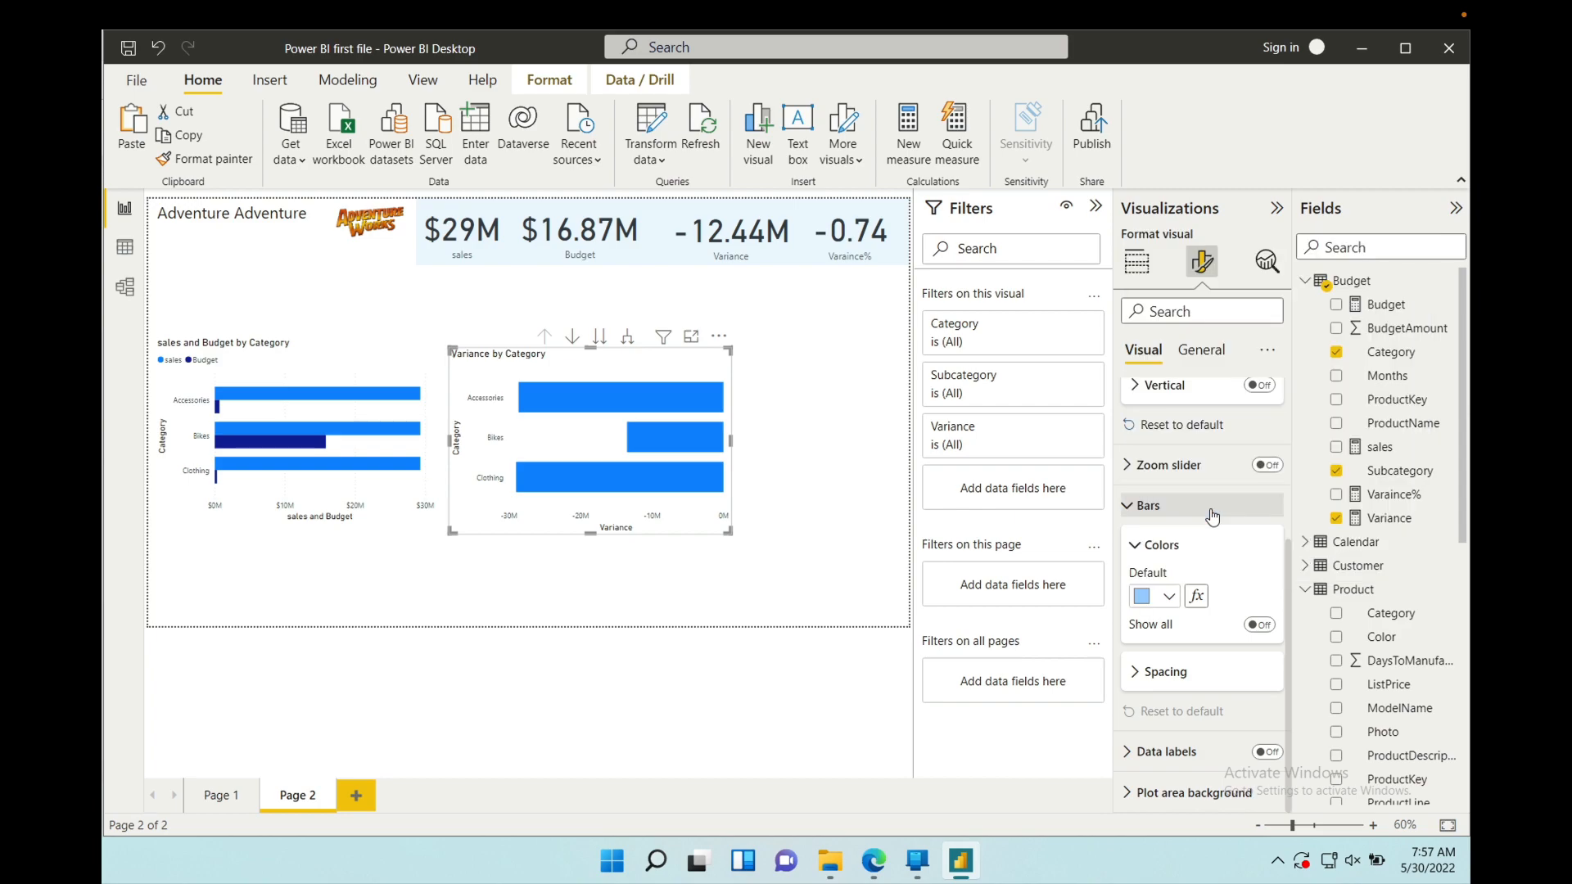
left_click(1169, 597)
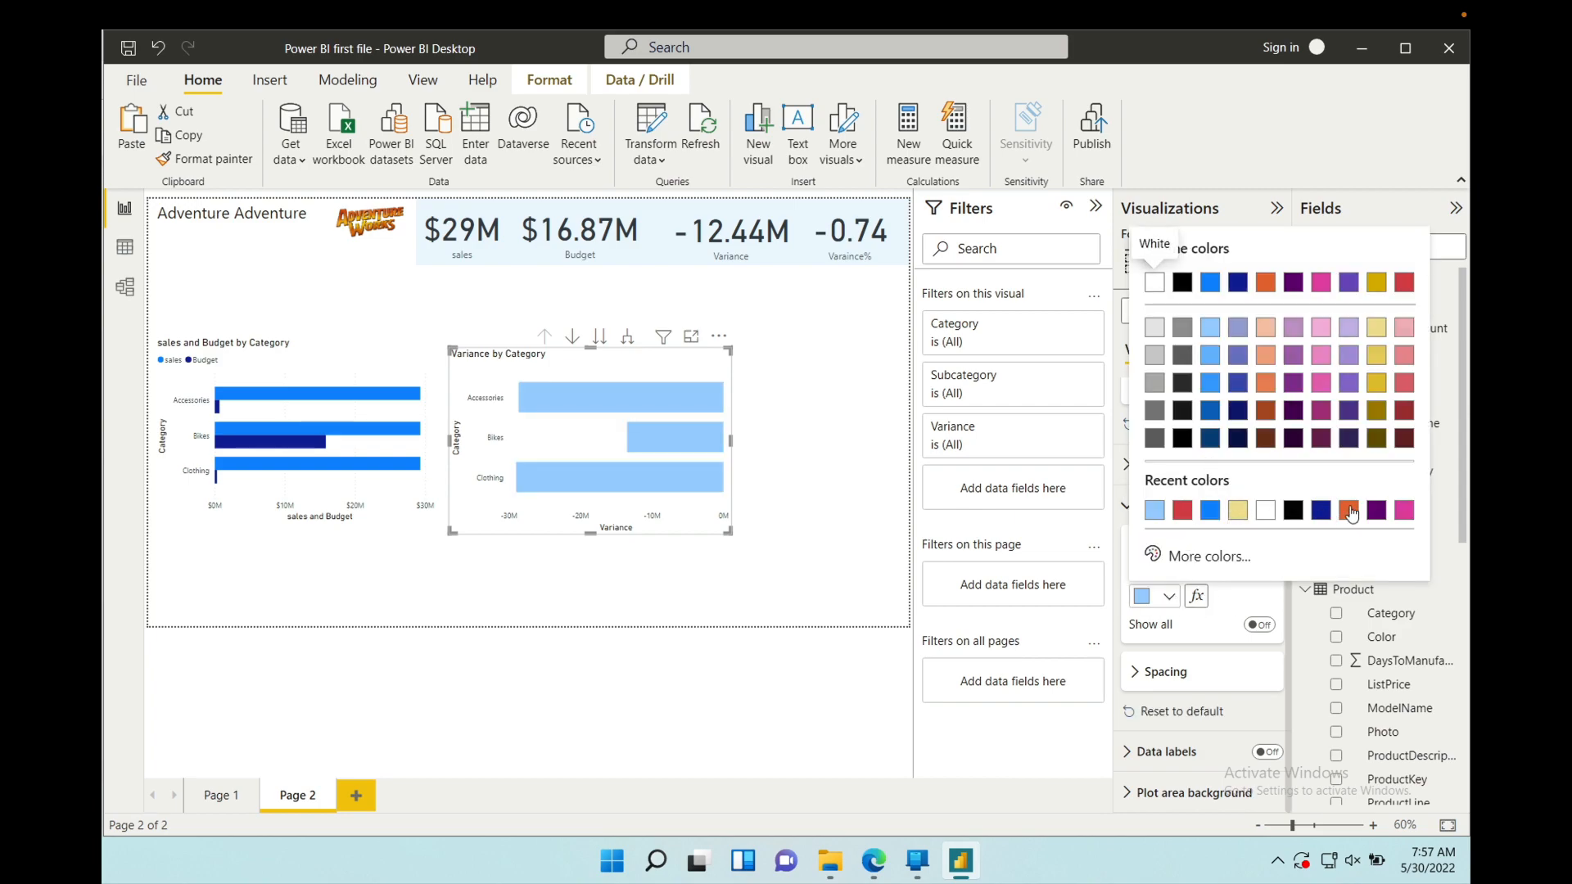
left_click(1376, 510)
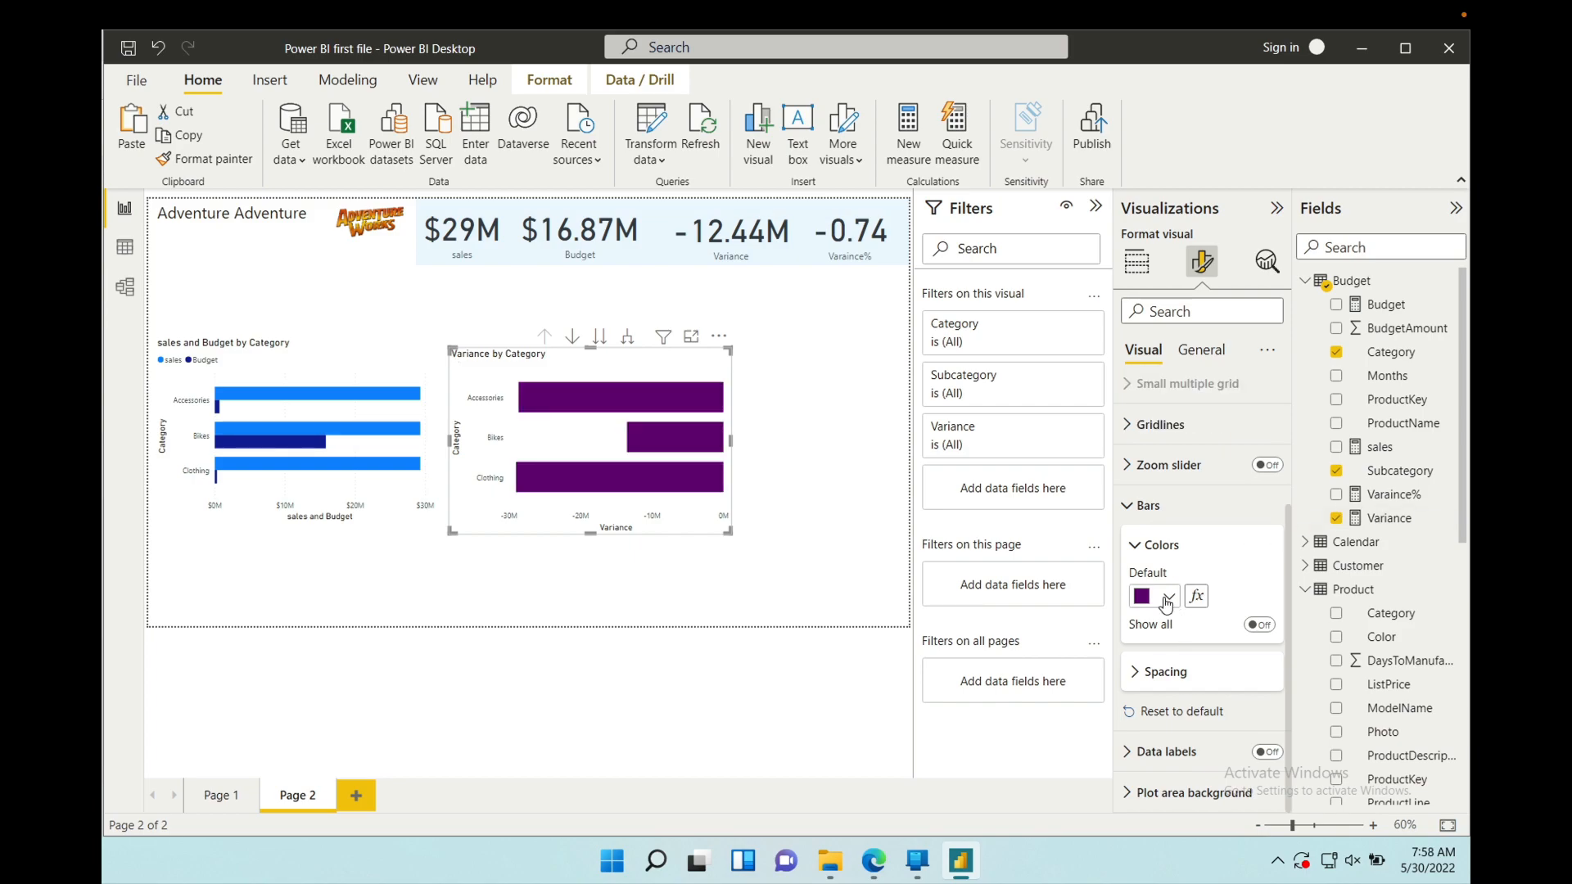
- Set the inner padding between the Variance chart's bars to 38 px
left_click(1136, 672)
scroll(1167, 671, "down", 2)
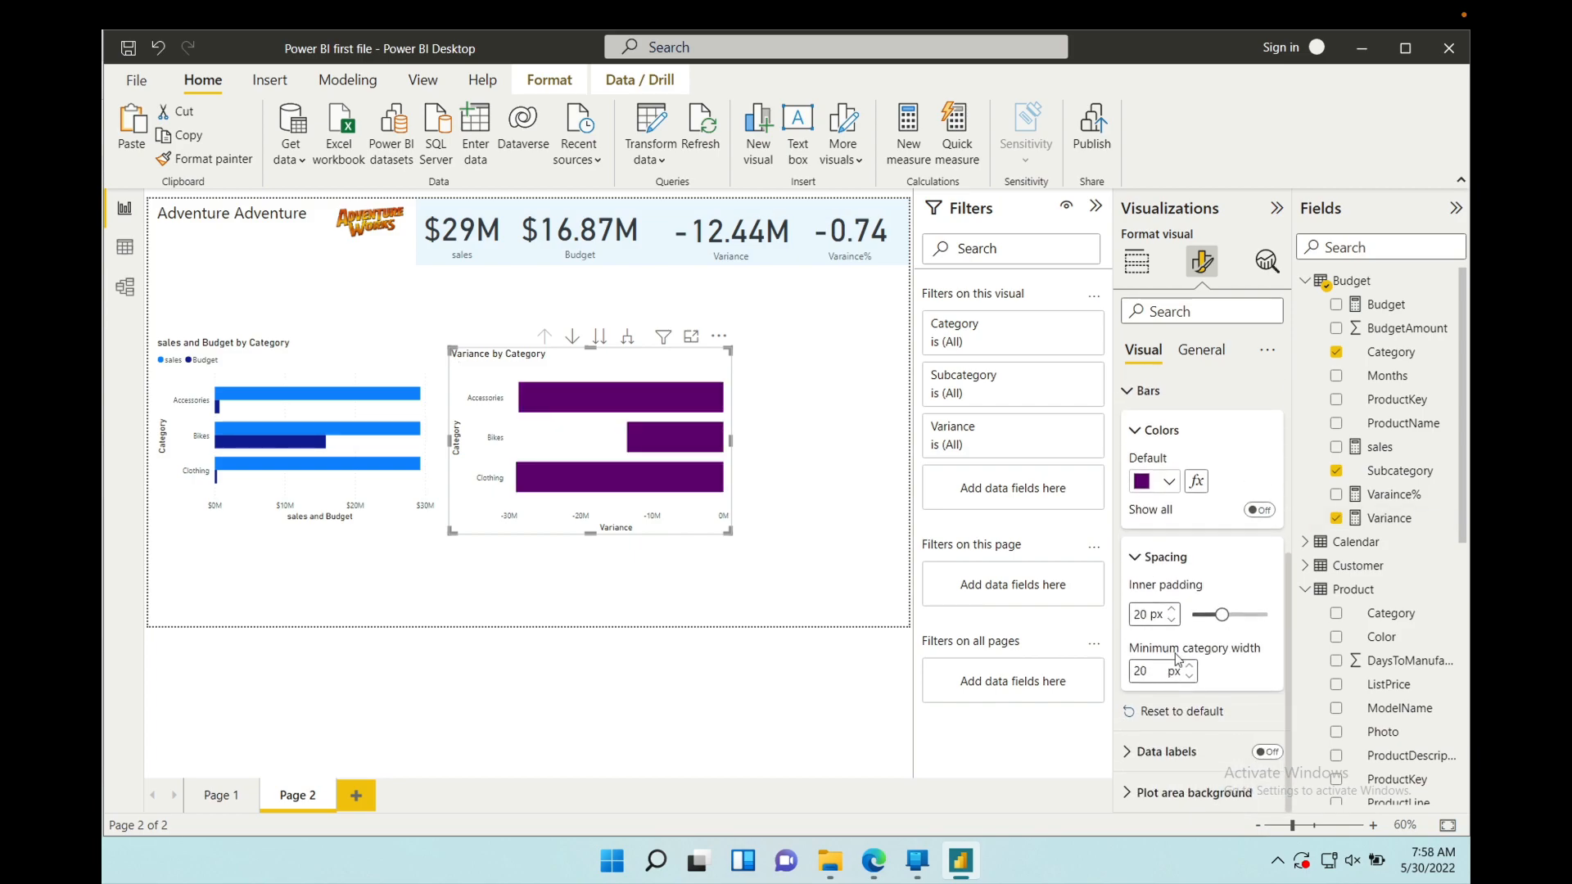
mouse_move(1222, 612)
left_mouse_down()
mouse_move(1194, 616)
mouse_move(1269, 617)
mouse_move(1222, 615)
mouse_move(1250, 616)
left_mouse_up()
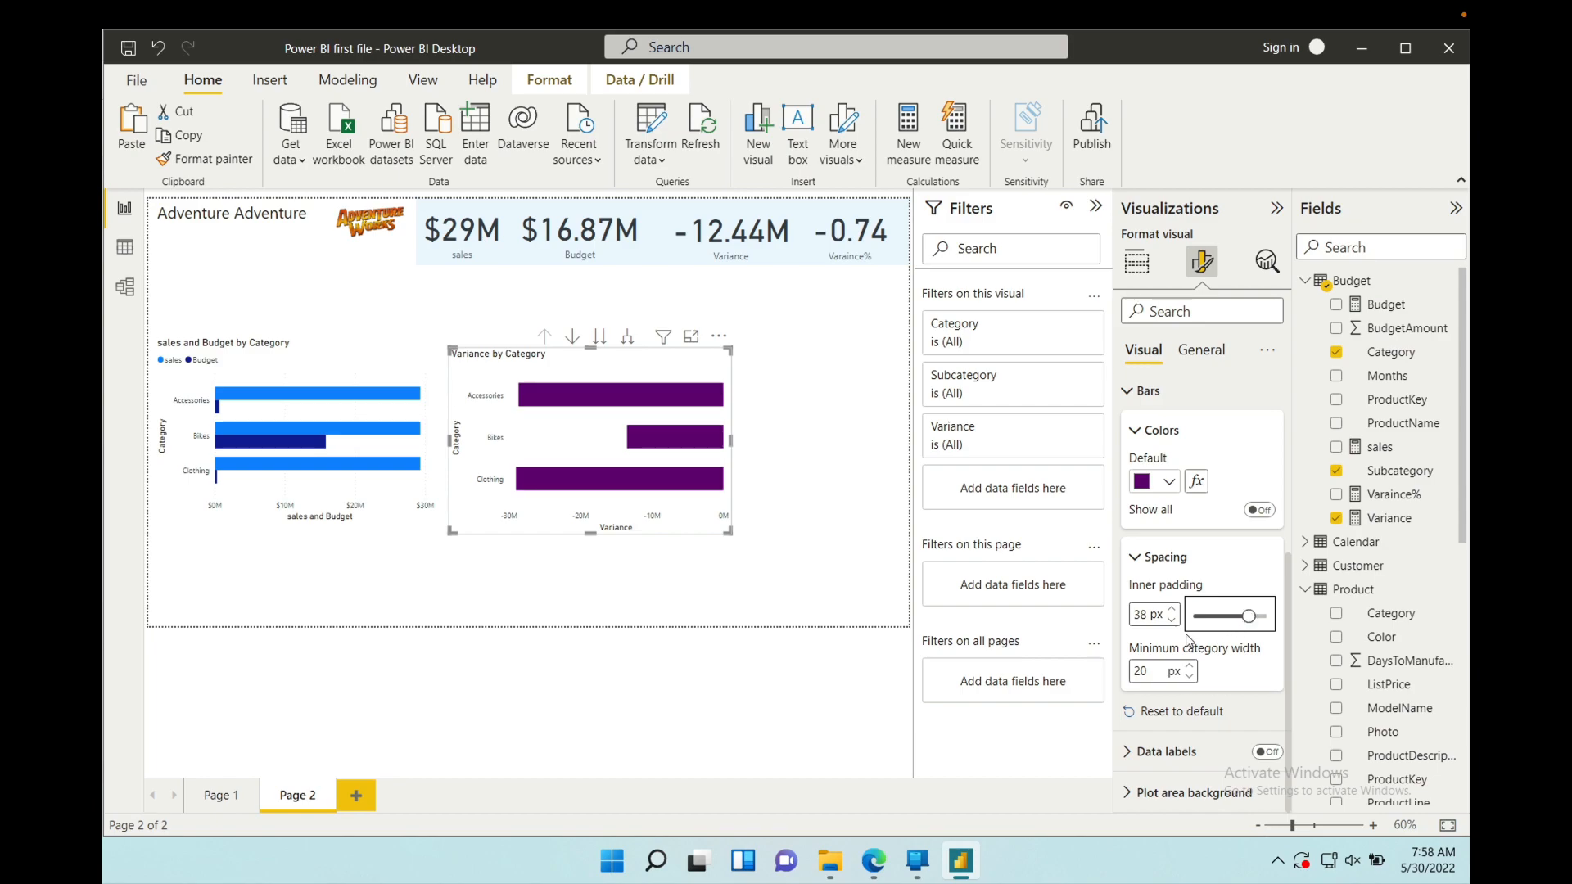
- Try showing data labels on the Variance chart's bars and switch them off again
left_click(1129, 753)
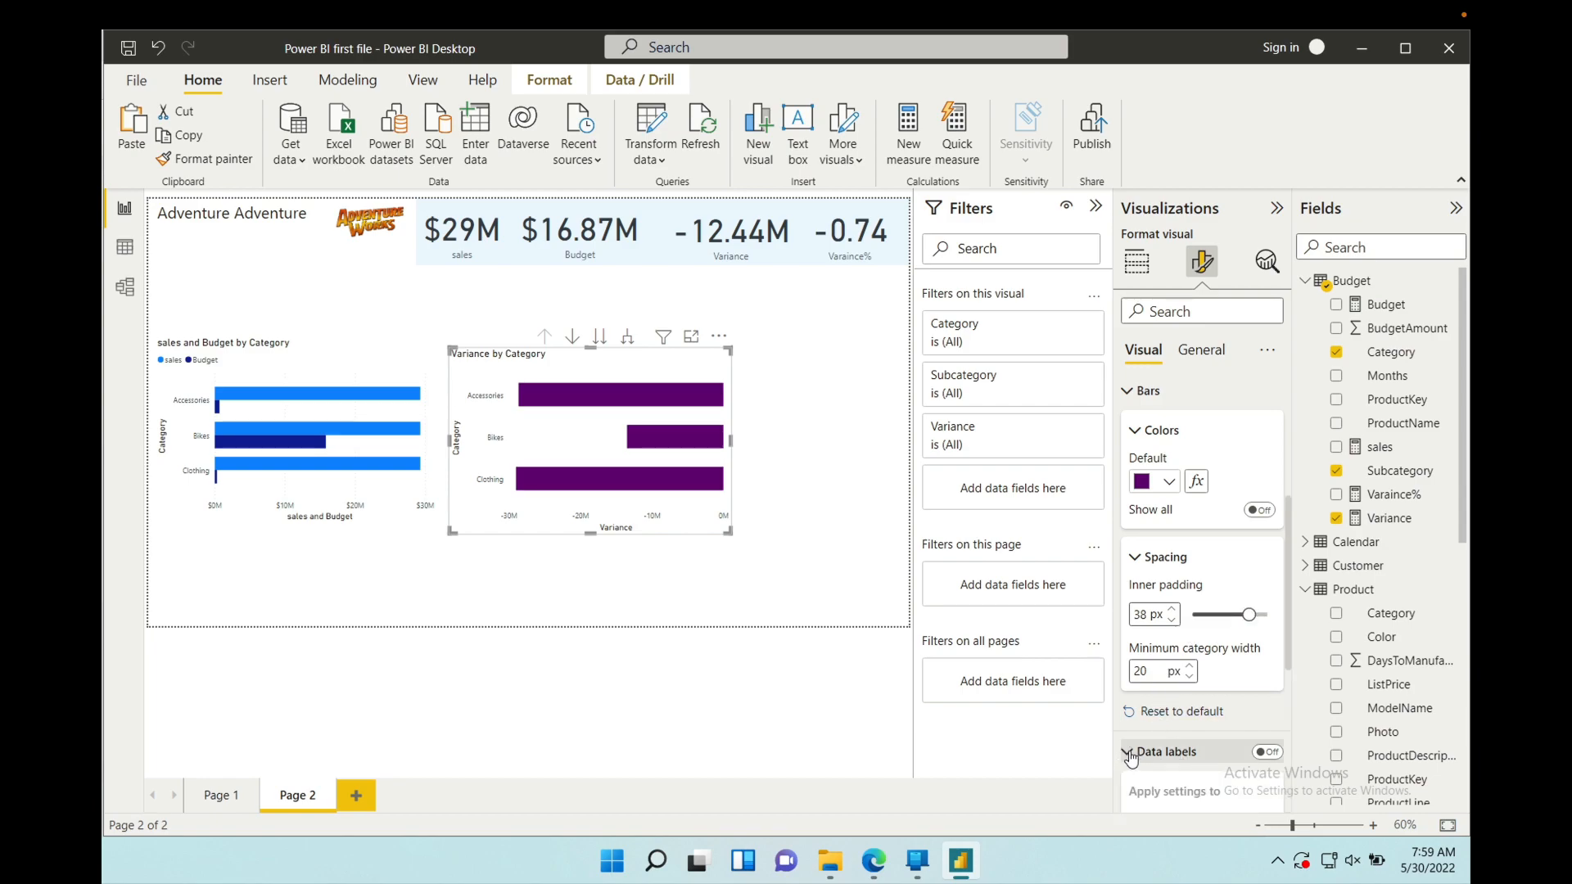
left_click(1129, 753)
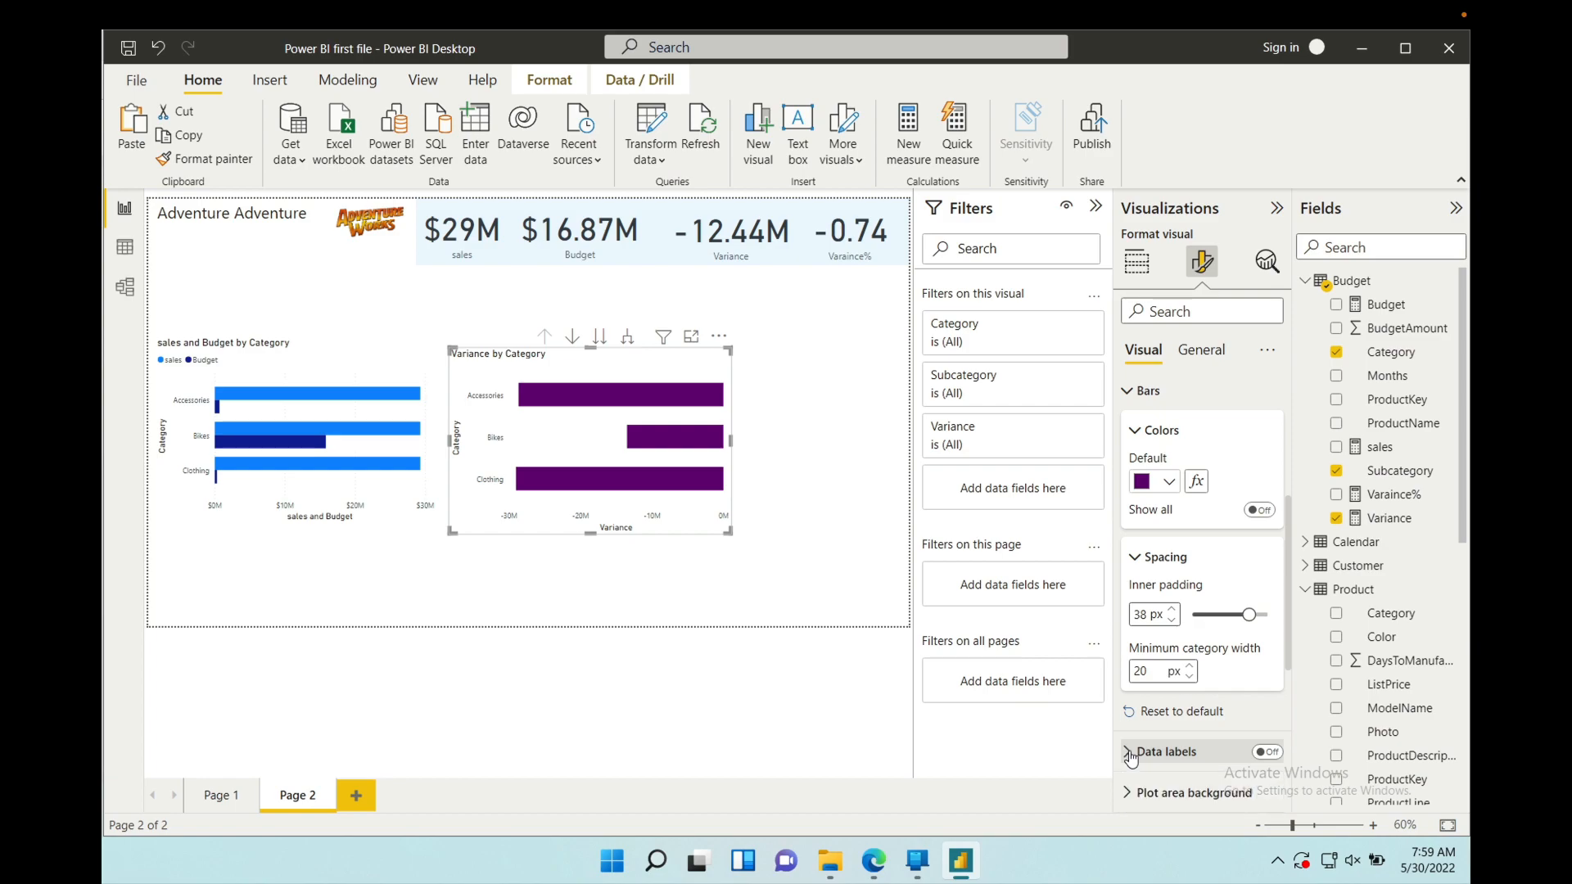
left_click(1267, 753)
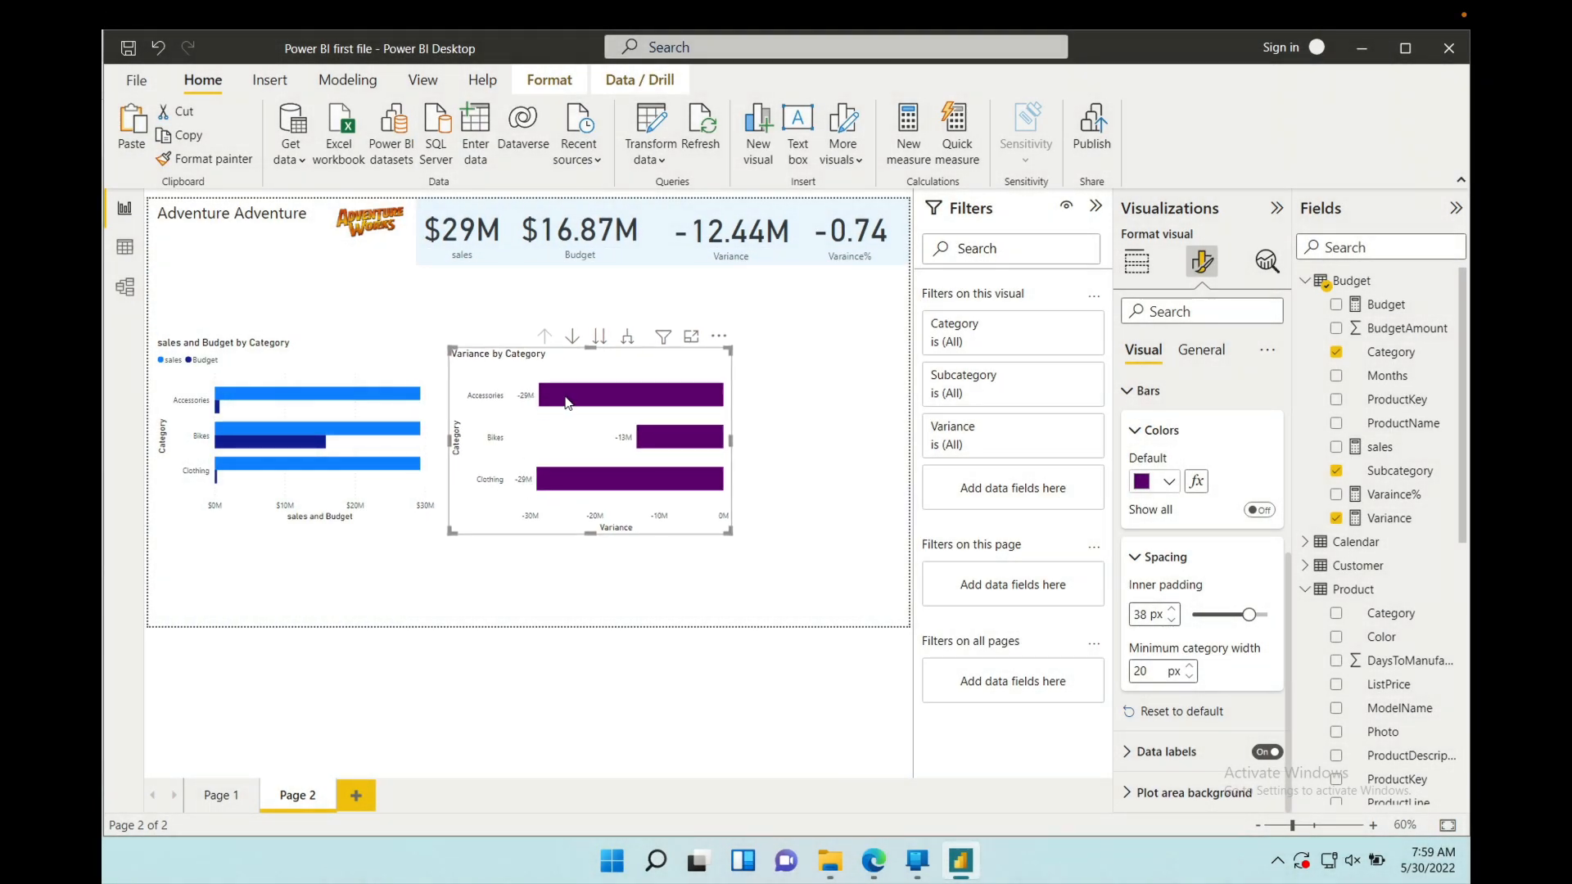
left_click(1267, 752)
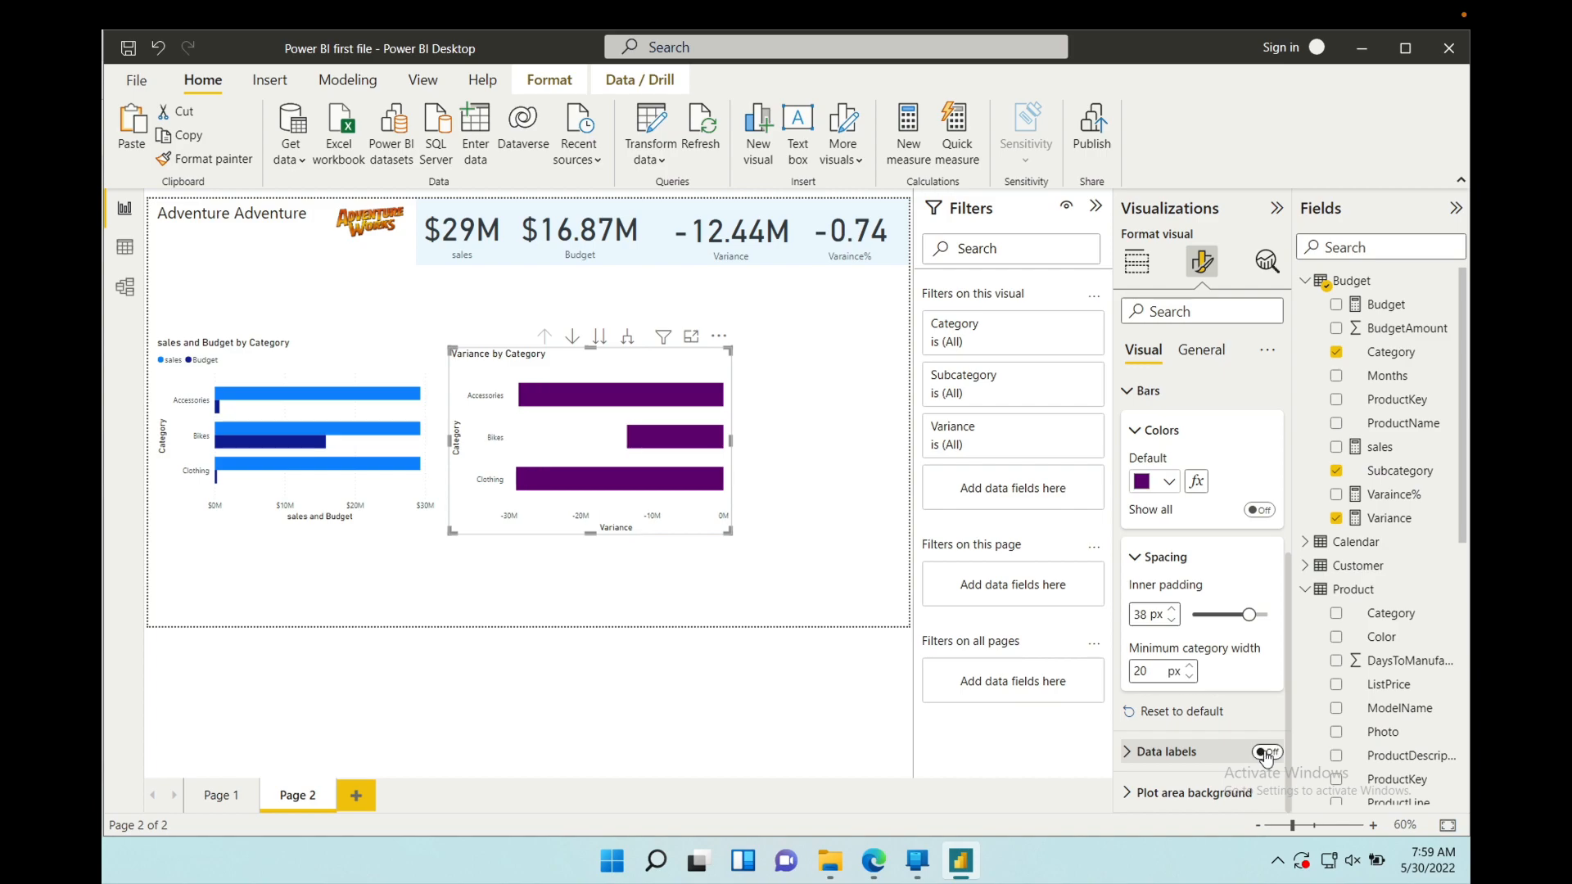
- Try the image-removebg-preview picture as the Variance chart's plot area background and remove it again
left_click(1128, 792)
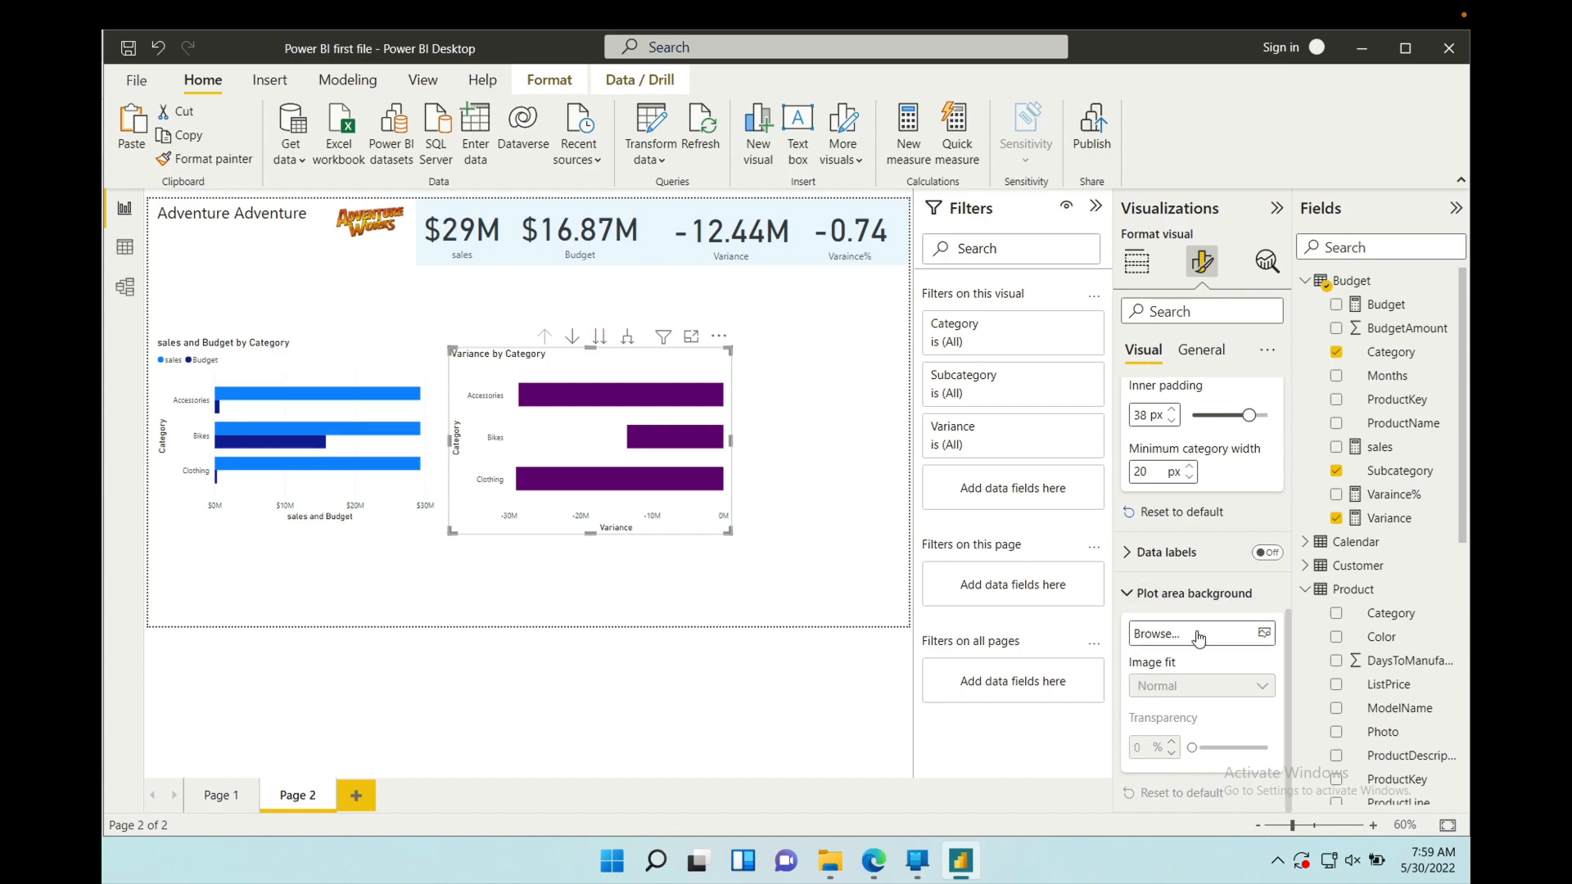
left_click(1195, 635)
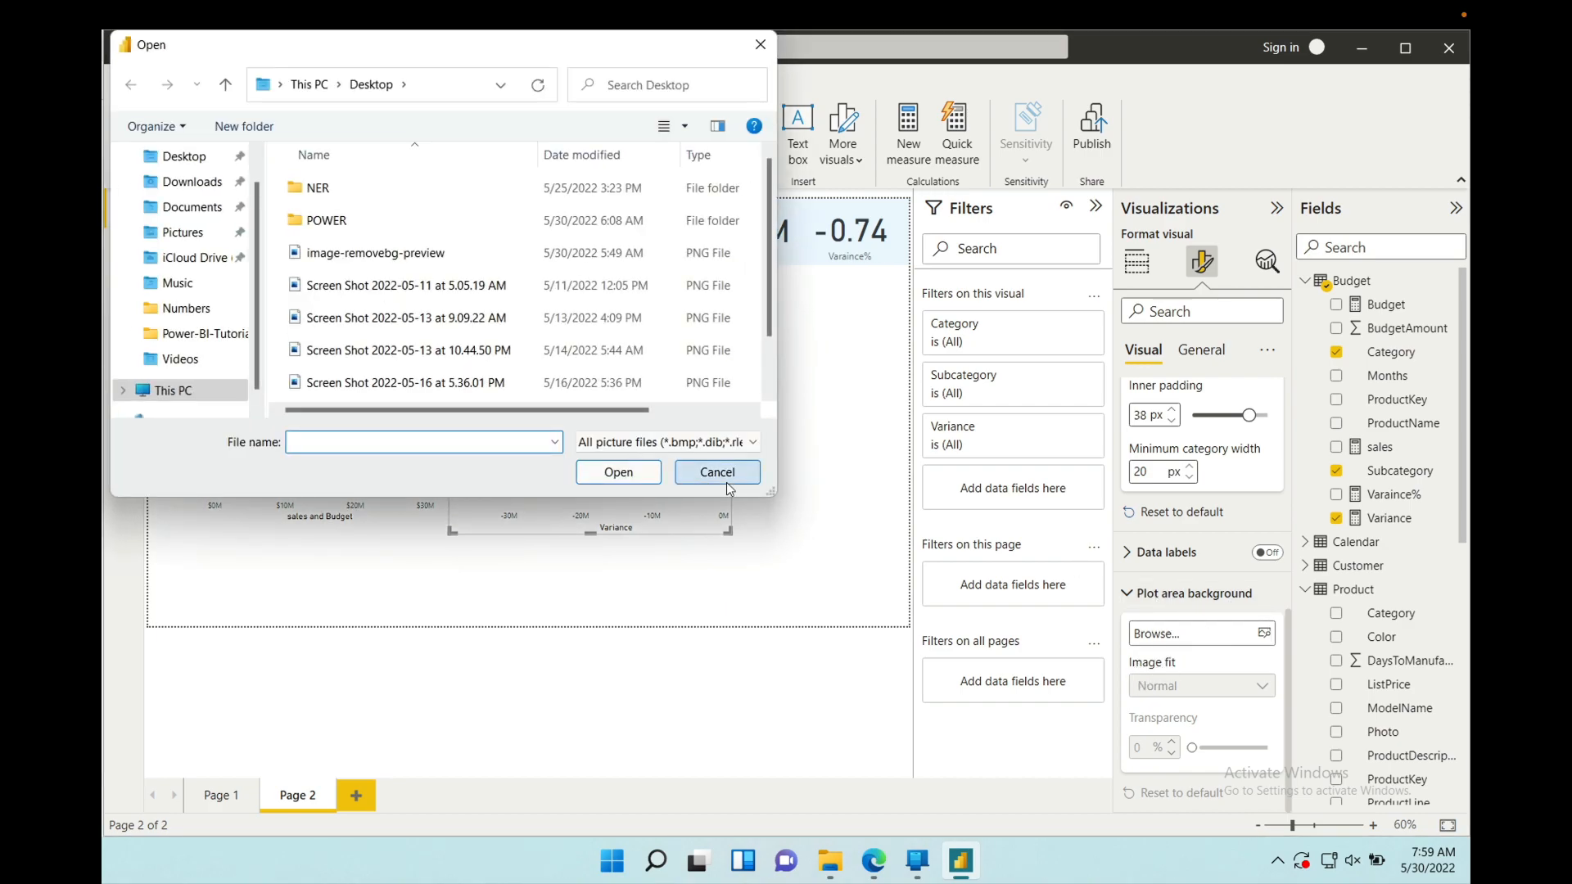
left_click(418, 253)
left_click(619, 472)
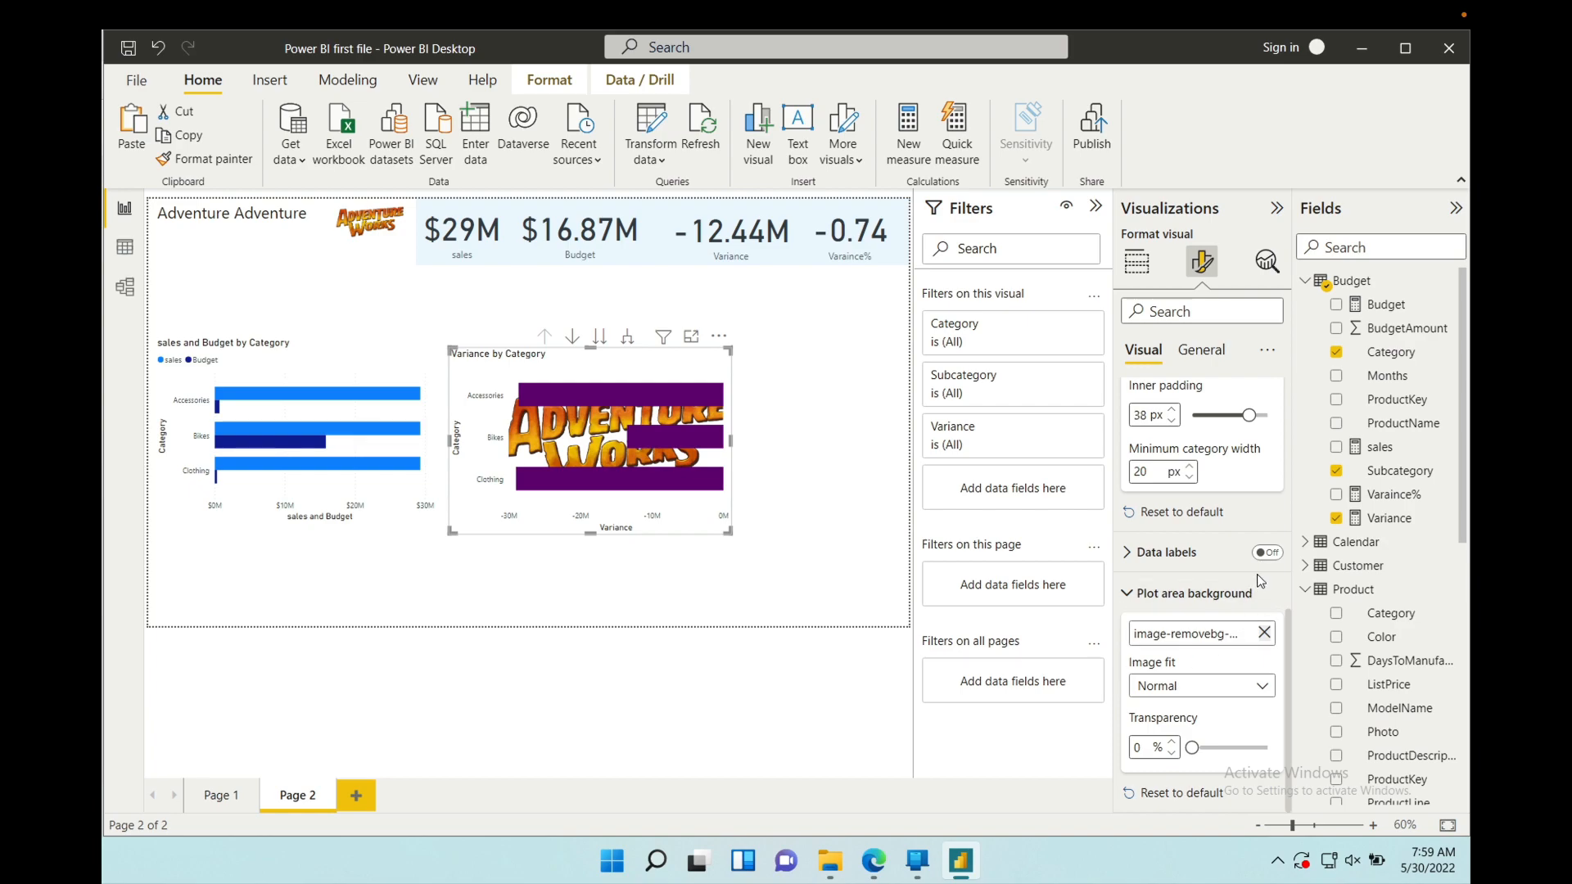
left_click(1262, 632)
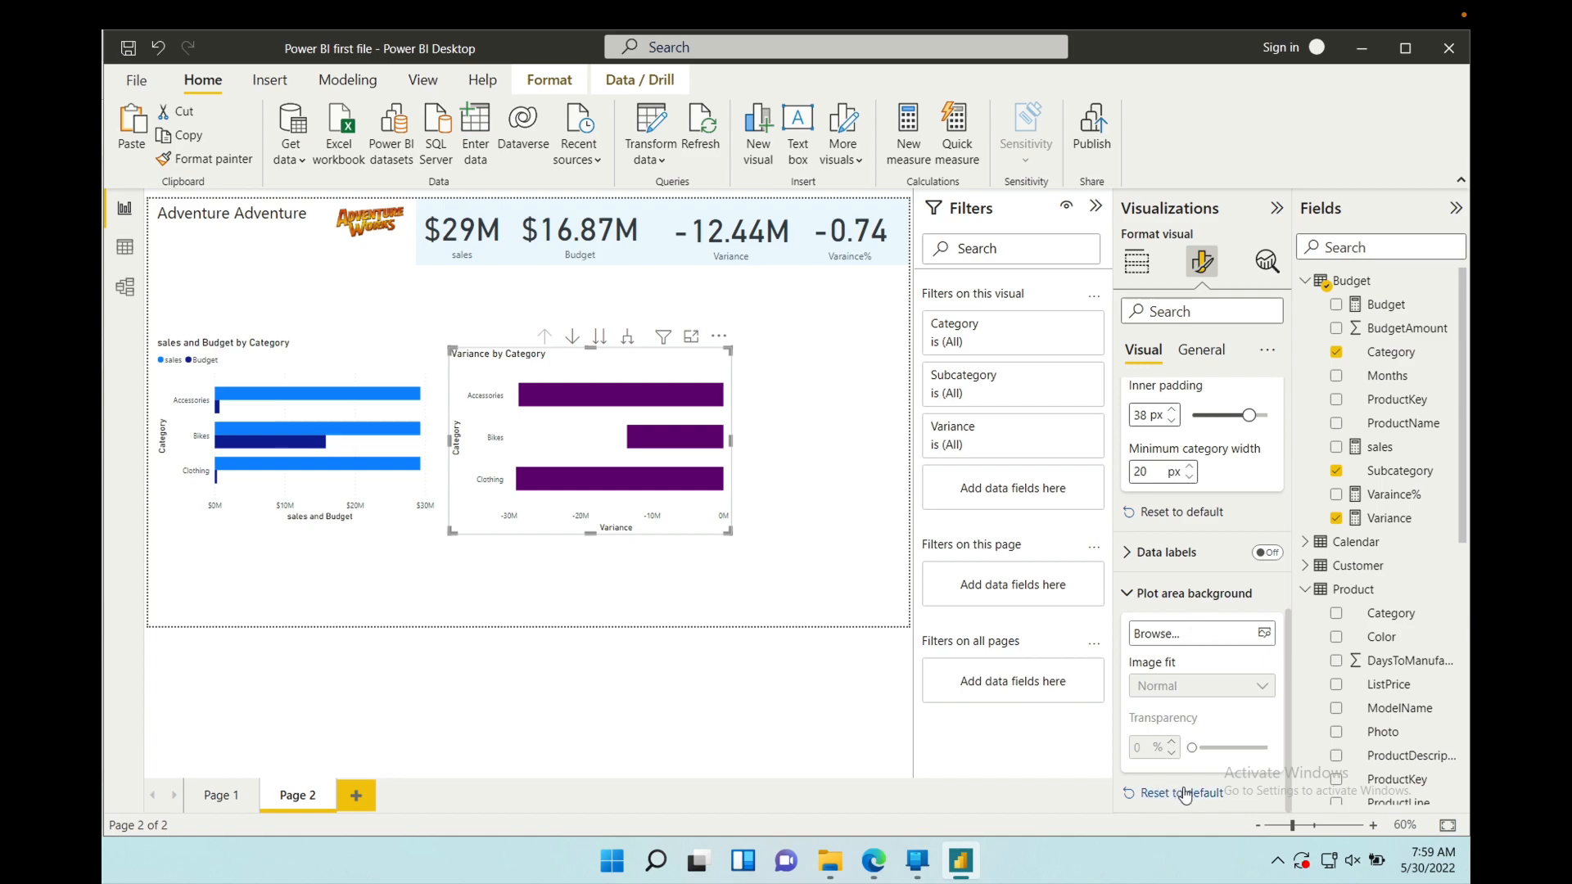
- Examine the Variance chart's gridline options and the minimum and maximum range settings of its X-axis
scroll(1188, 570, "up", 5)
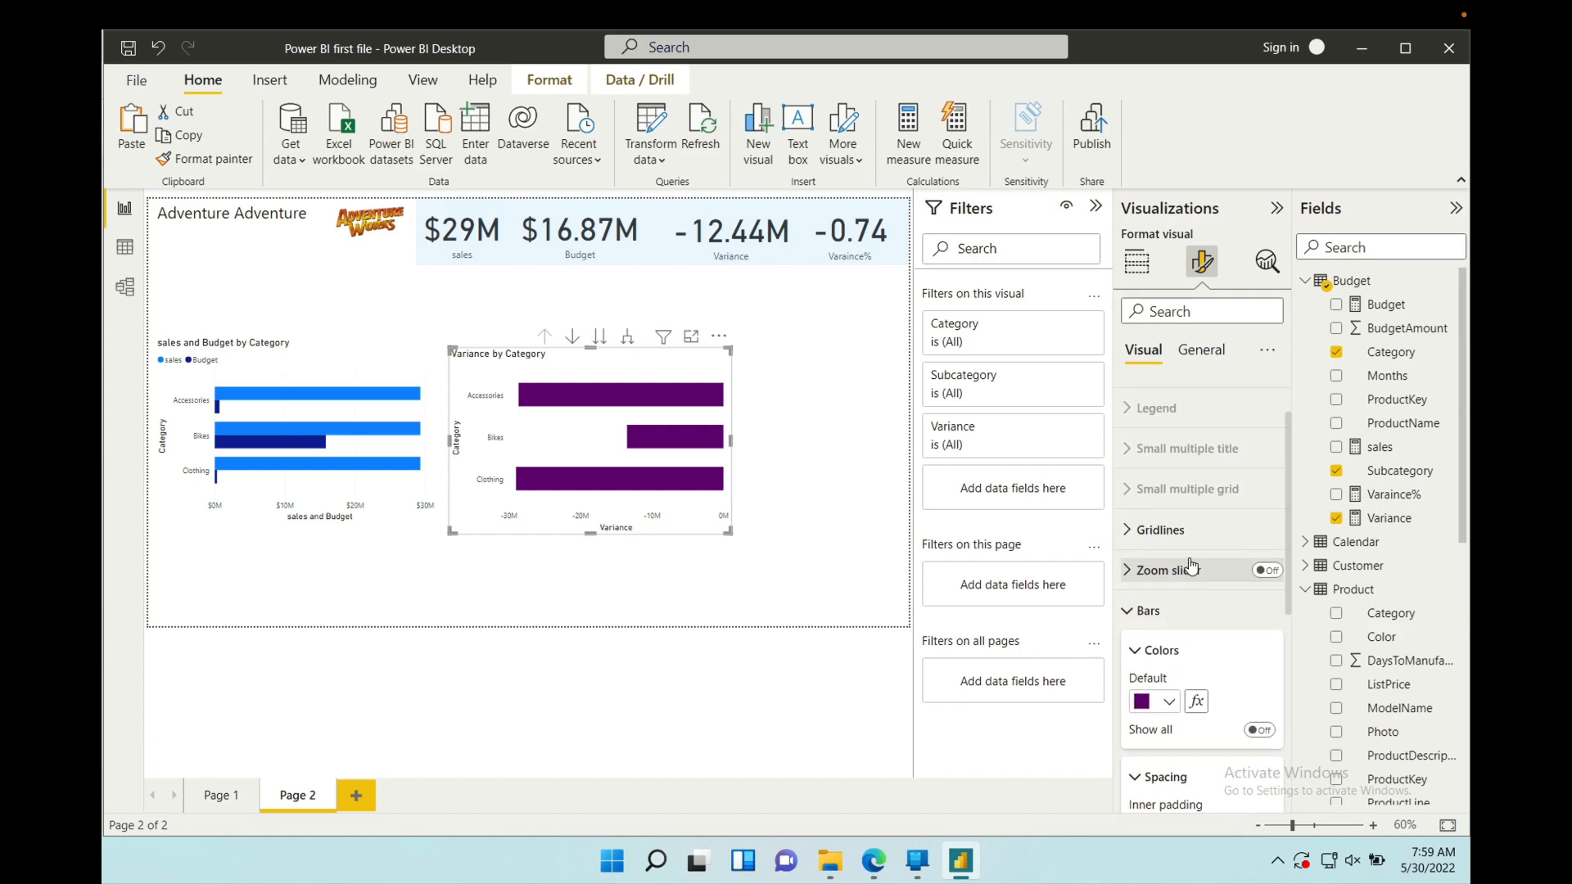
left_click(1128, 532)
left_click(1128, 532)
scroll(1127, 540, "up", 1)
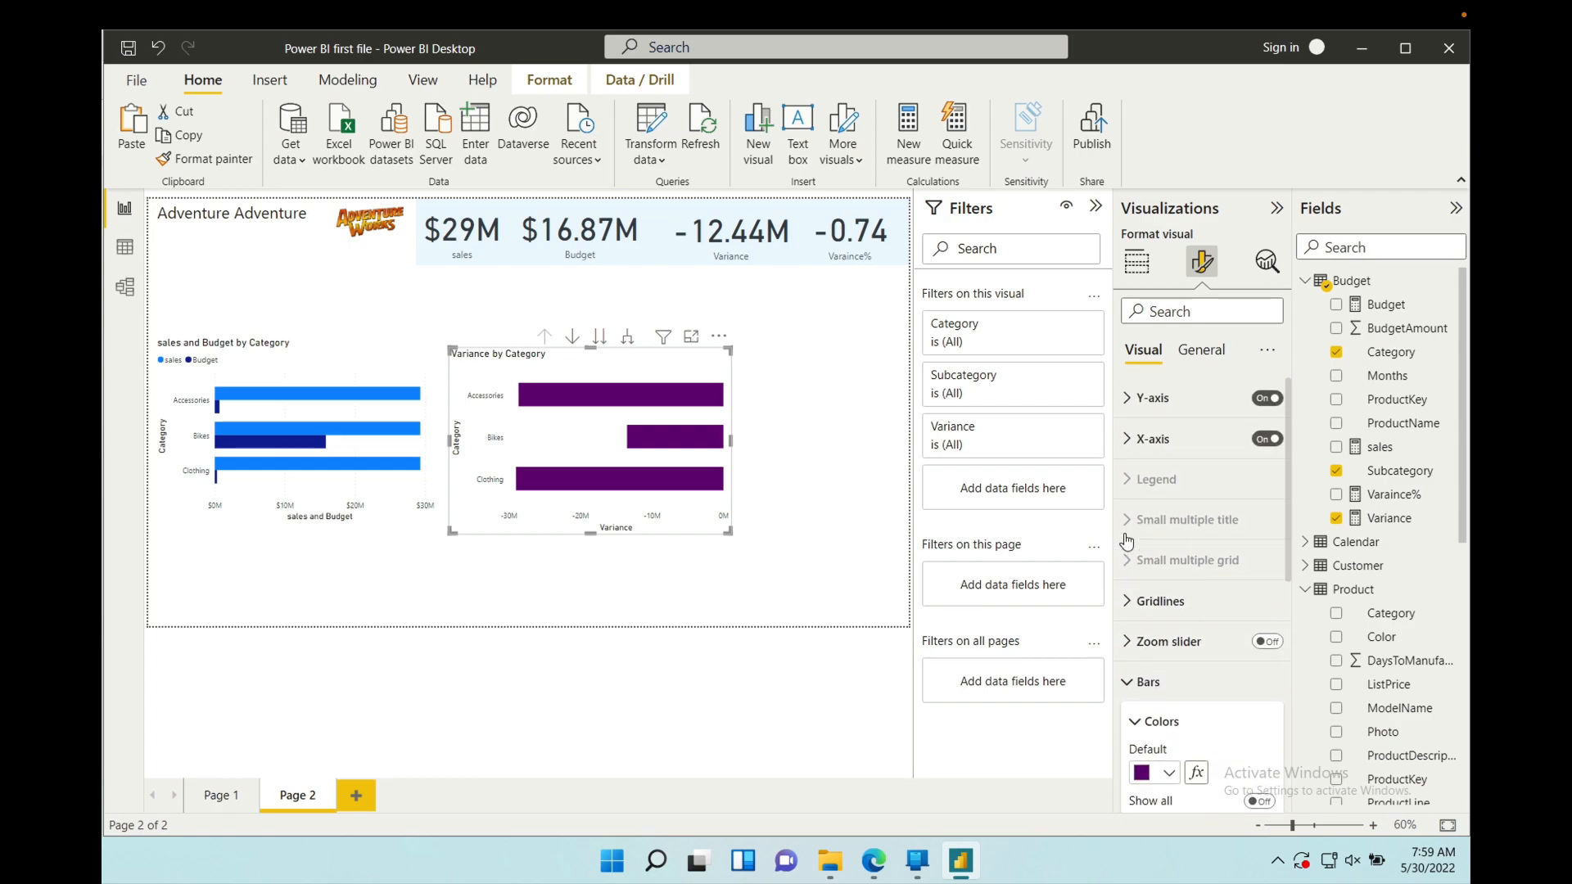
left_click(1126, 446)
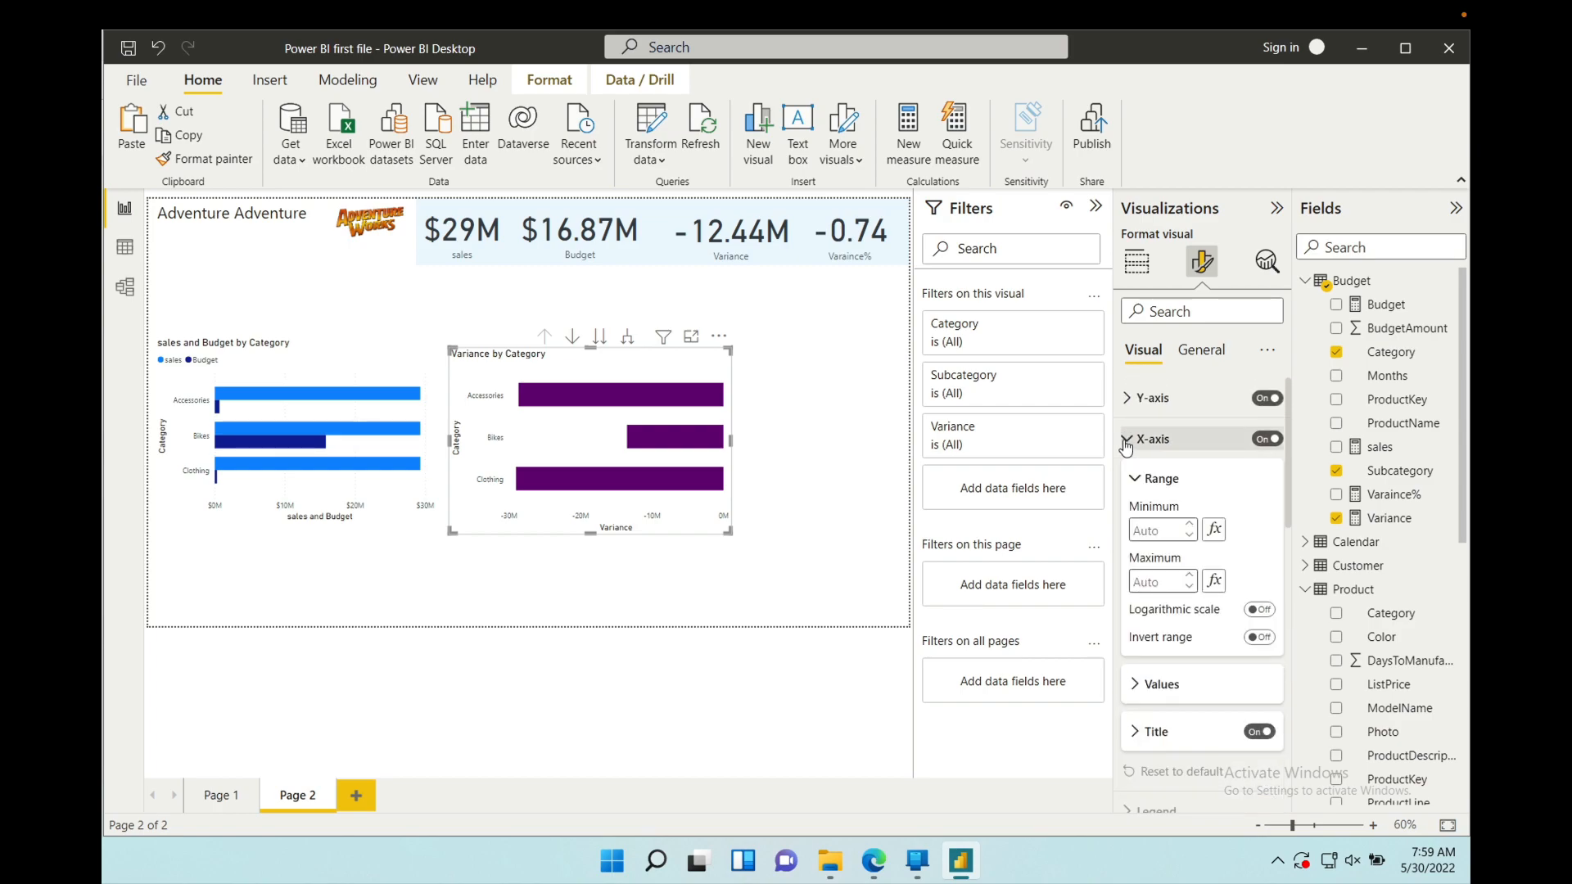
scroll(1182, 573, "down", 2)
scroll(1182, 578, "down", 2)
scroll(1182, 578, "up", 3)
scroll(1183, 578, "up", 1)
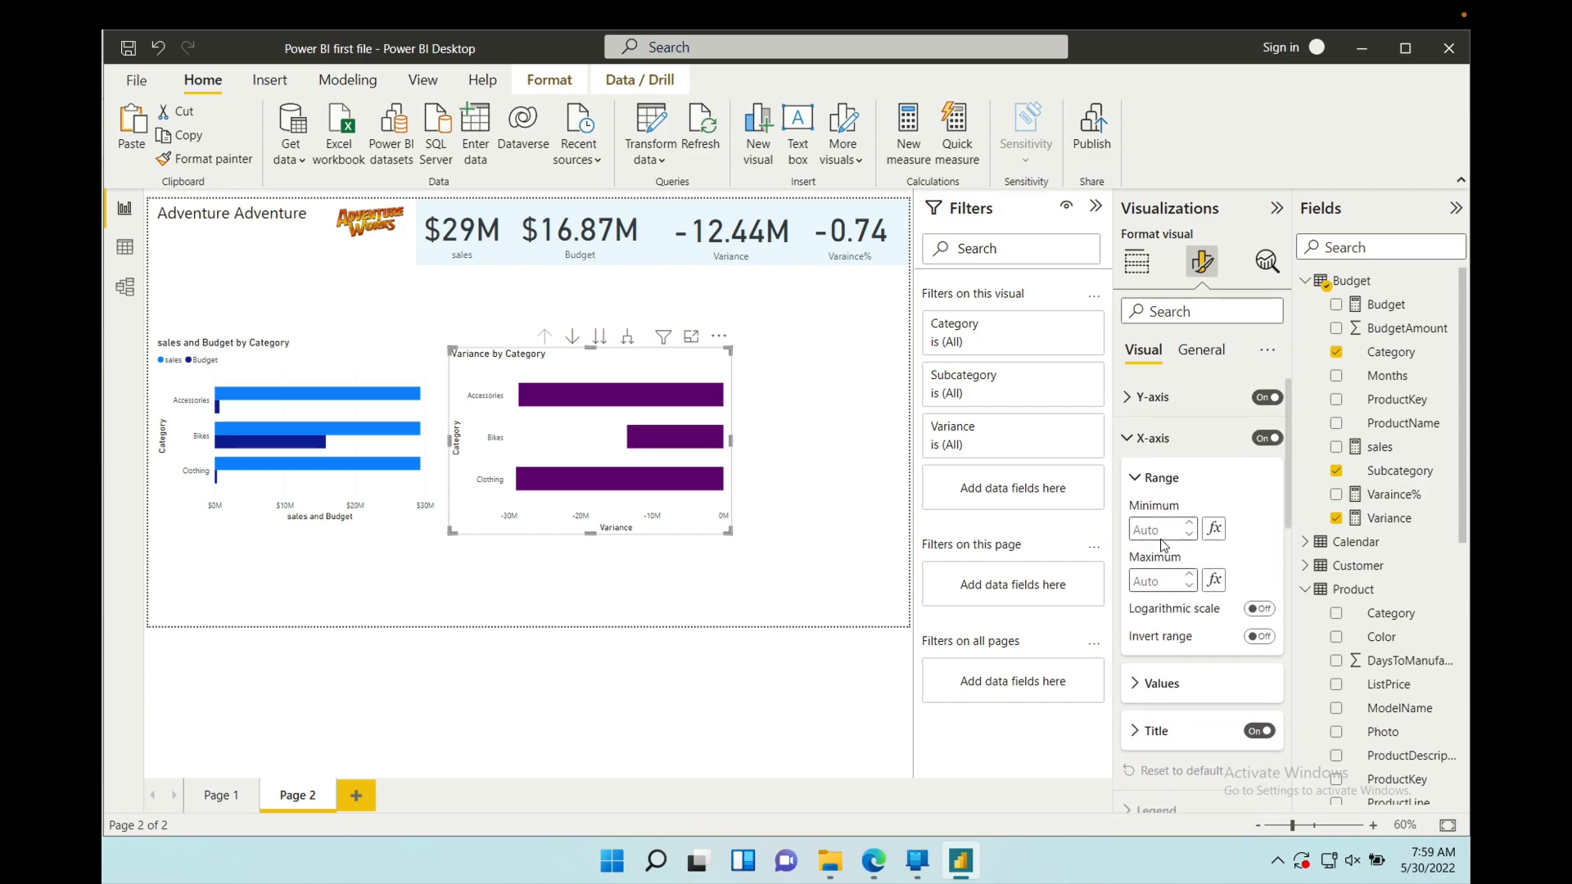
left_click(1155, 534)
left_click(1145, 577)
left_click(1152, 531)
scroll(1170, 616, "down", 1)
left_click(1152, 556)
scroll(1152, 556, "down", 1)
scroll(1152, 557, "up", 1)
- Try switching the Variance chart's Y-axis to the opposite side of the bars and switch it back
left_click(1138, 401)
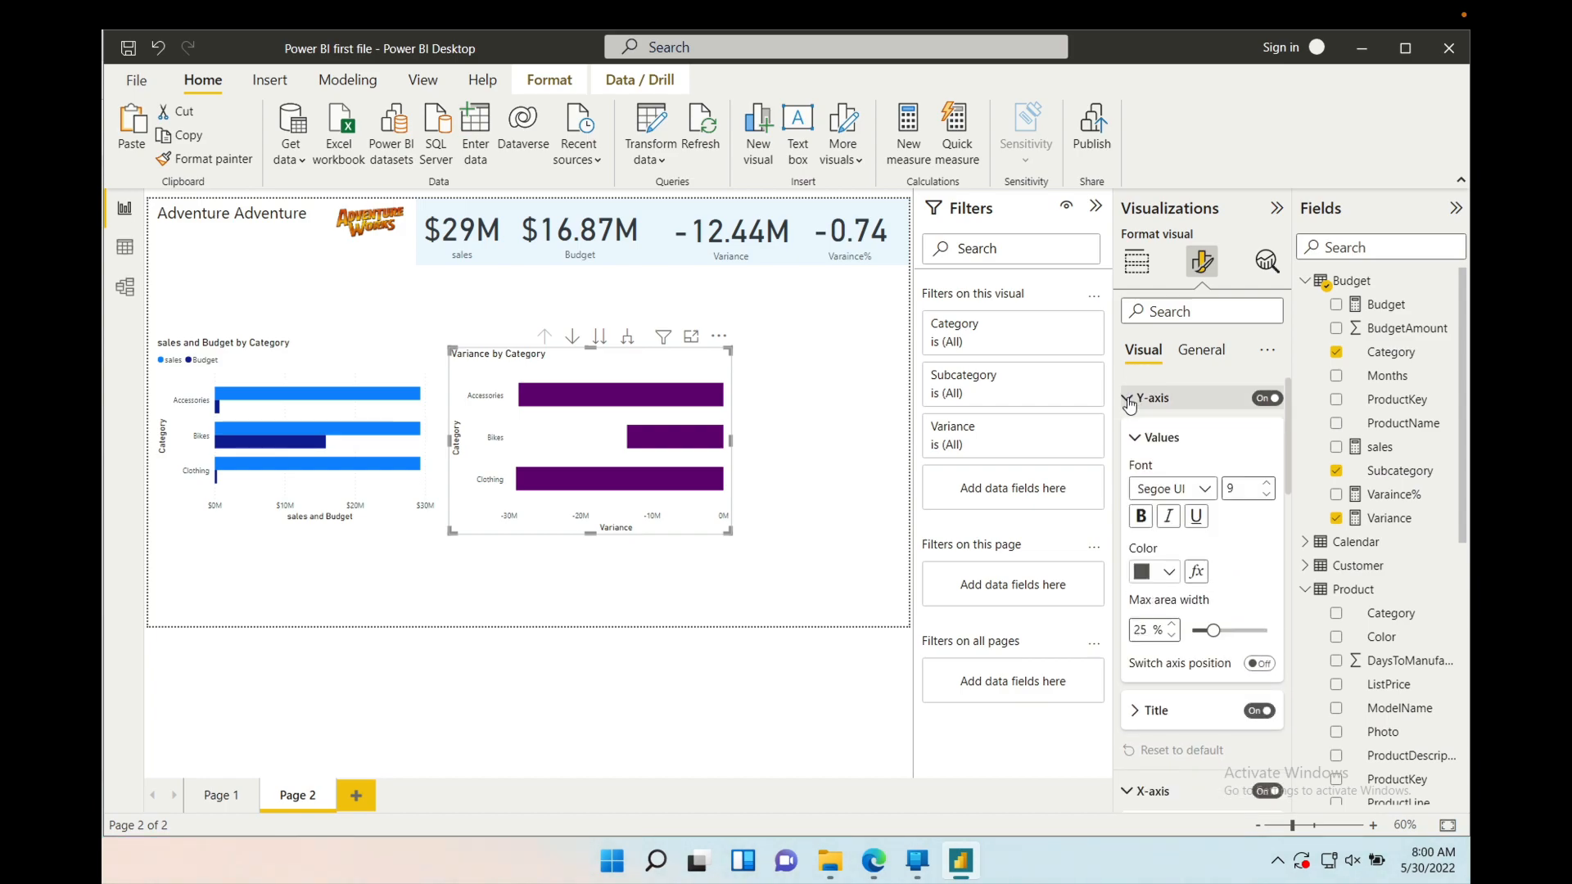
scroll(1226, 577, "down", 2)
scroll(1226, 577, "up", 1)
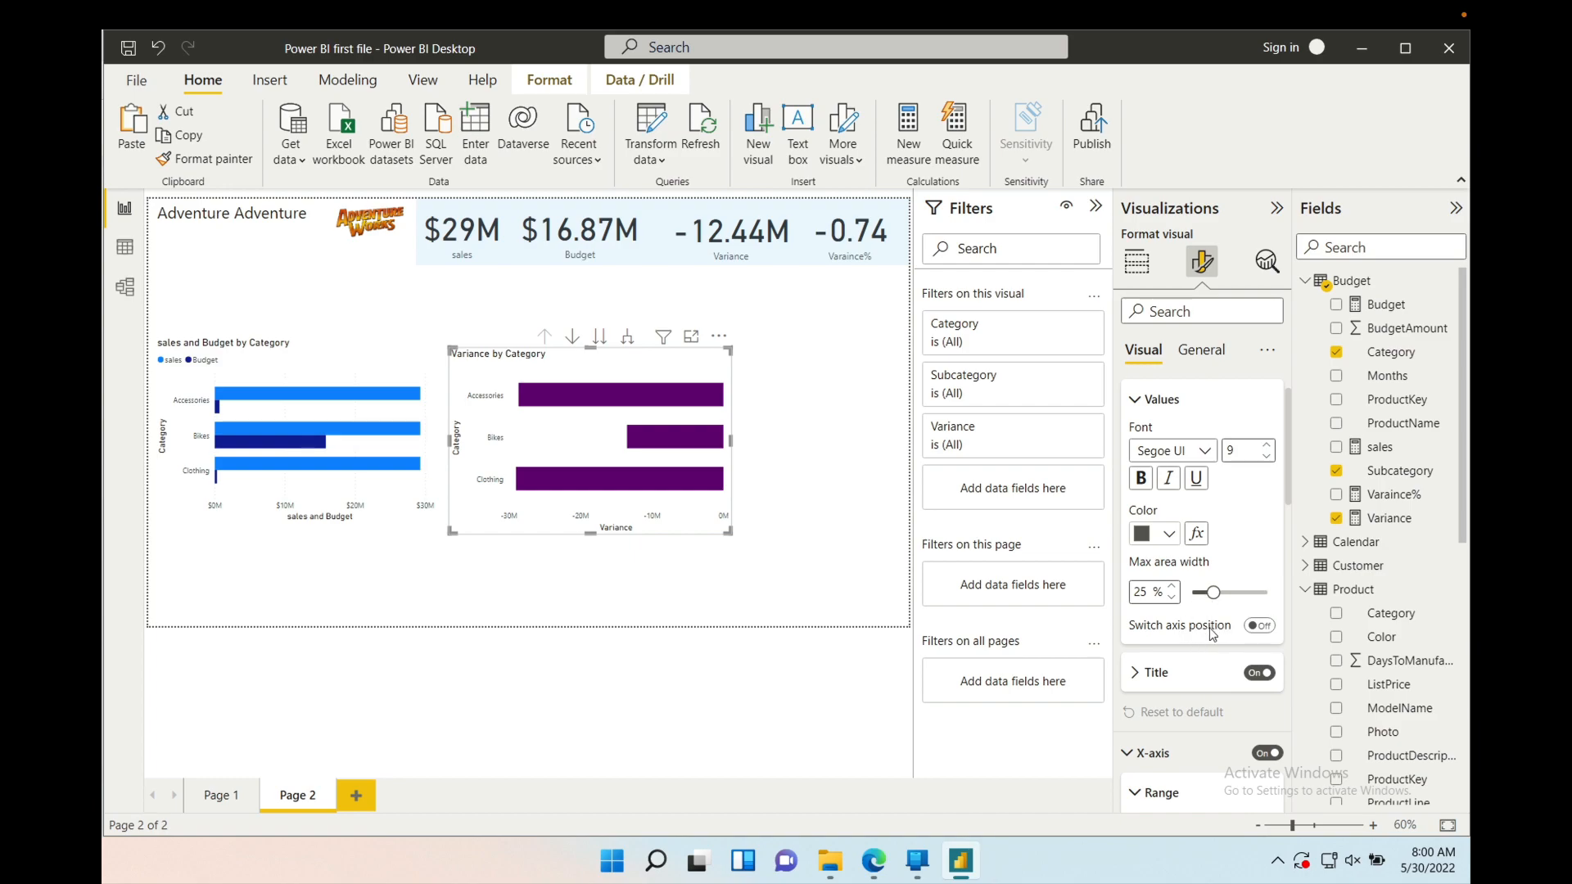
left_click(1258, 626)
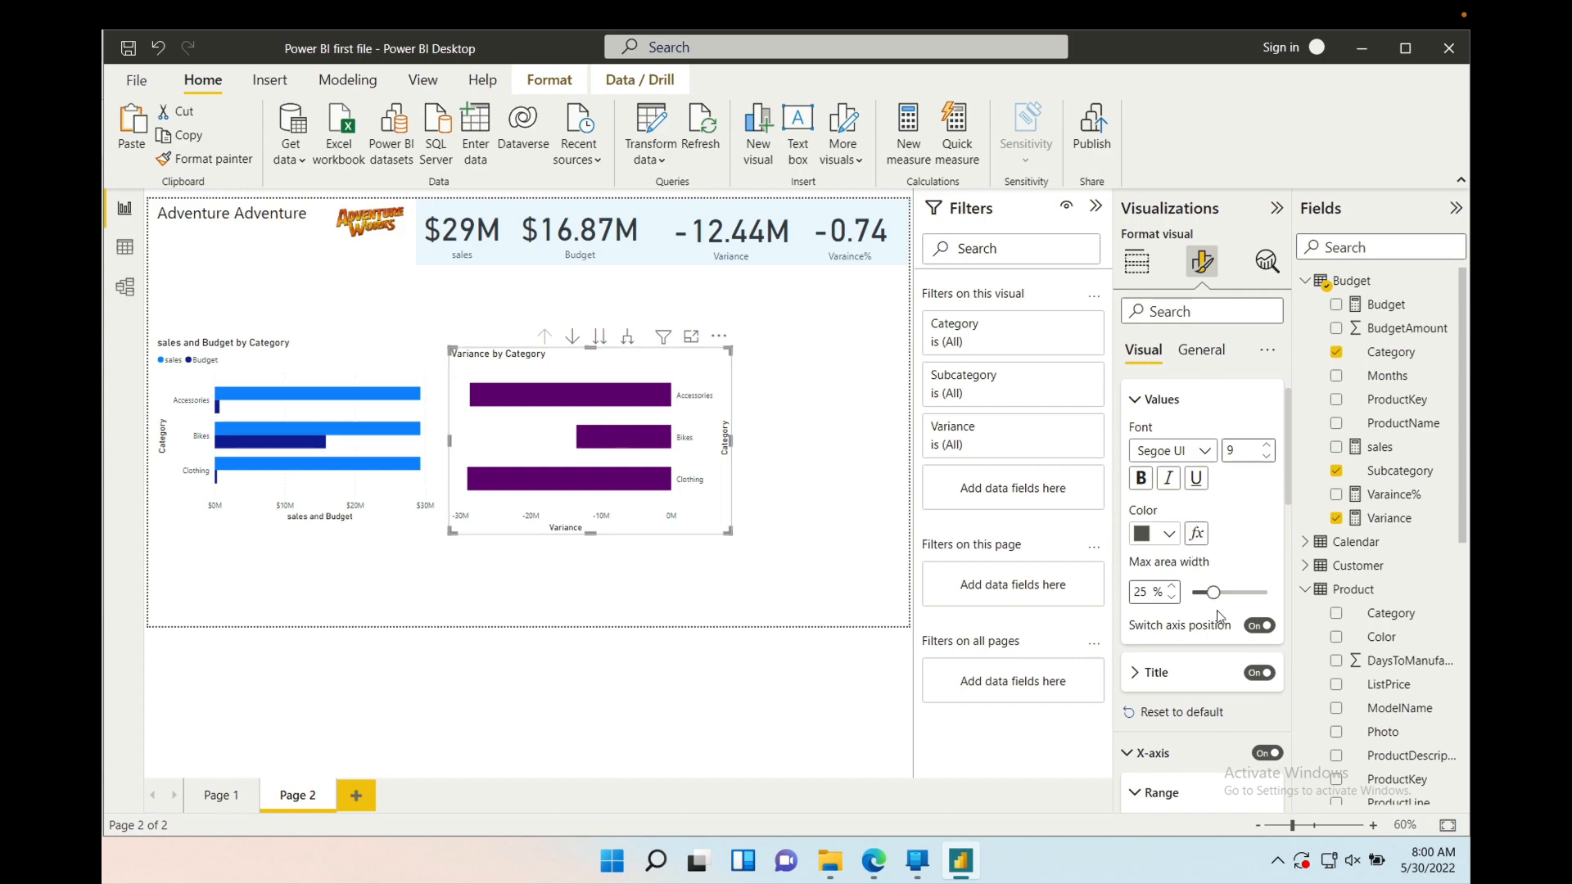
left_click(1258, 627)
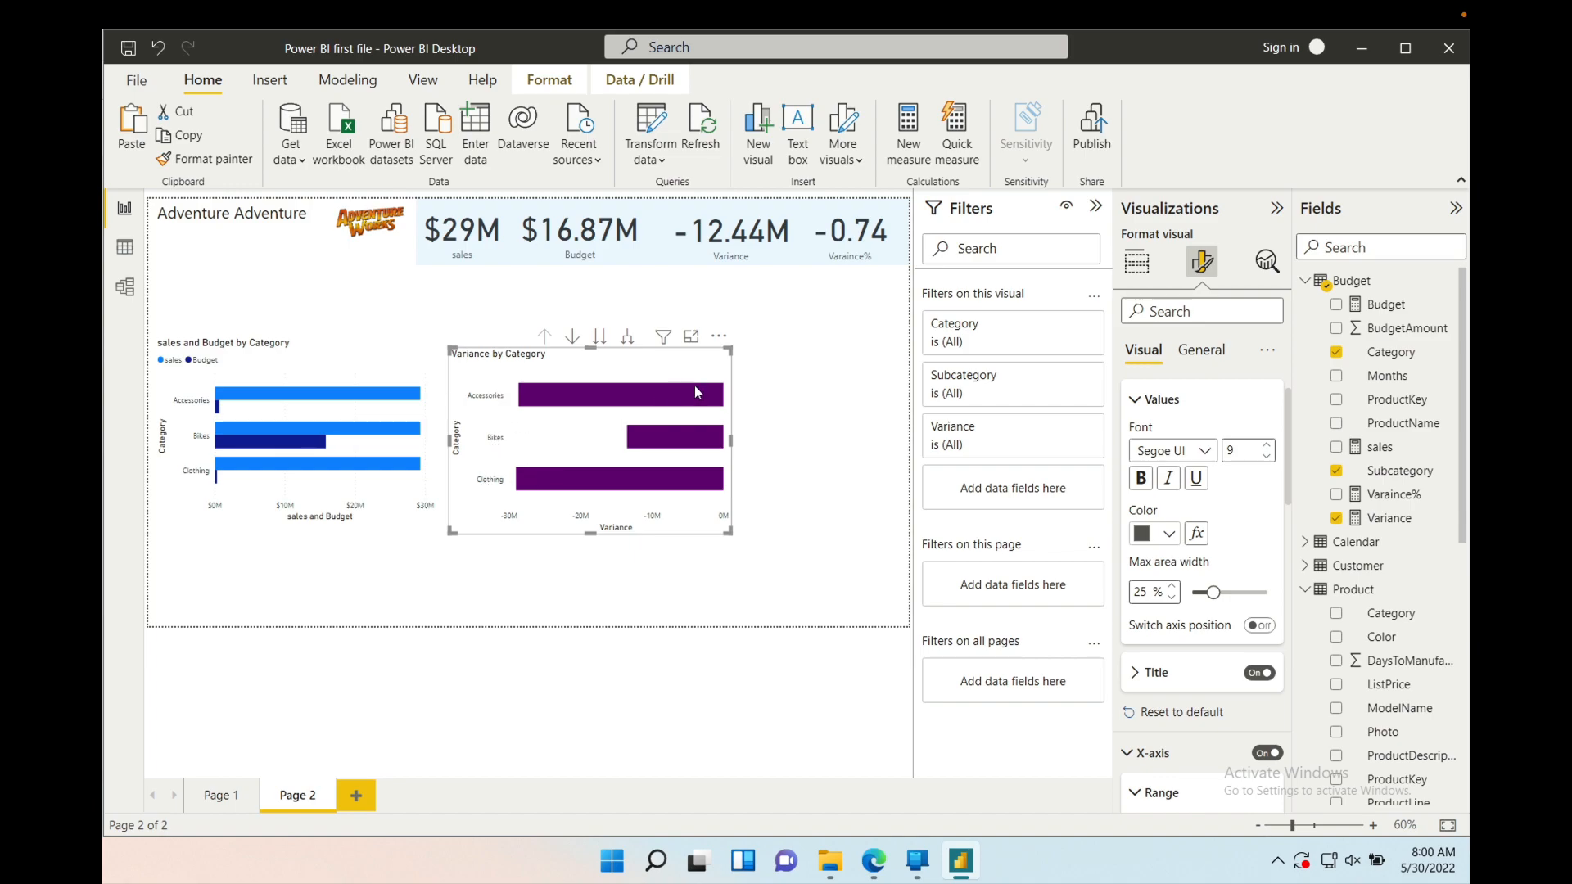
left_click(1258, 627)
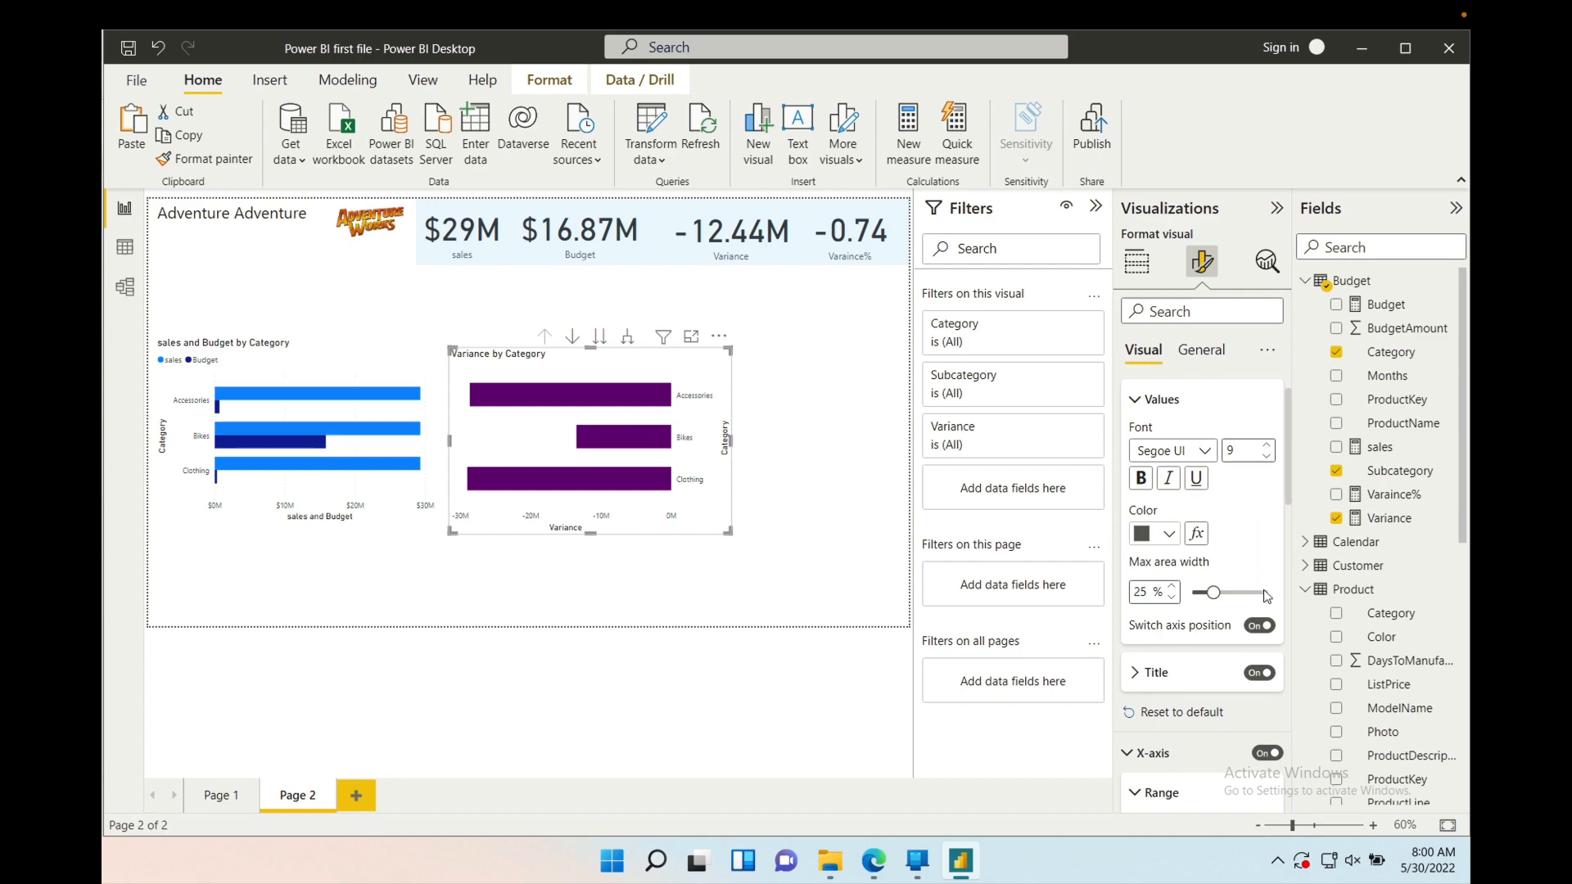
left_click(1254, 631)
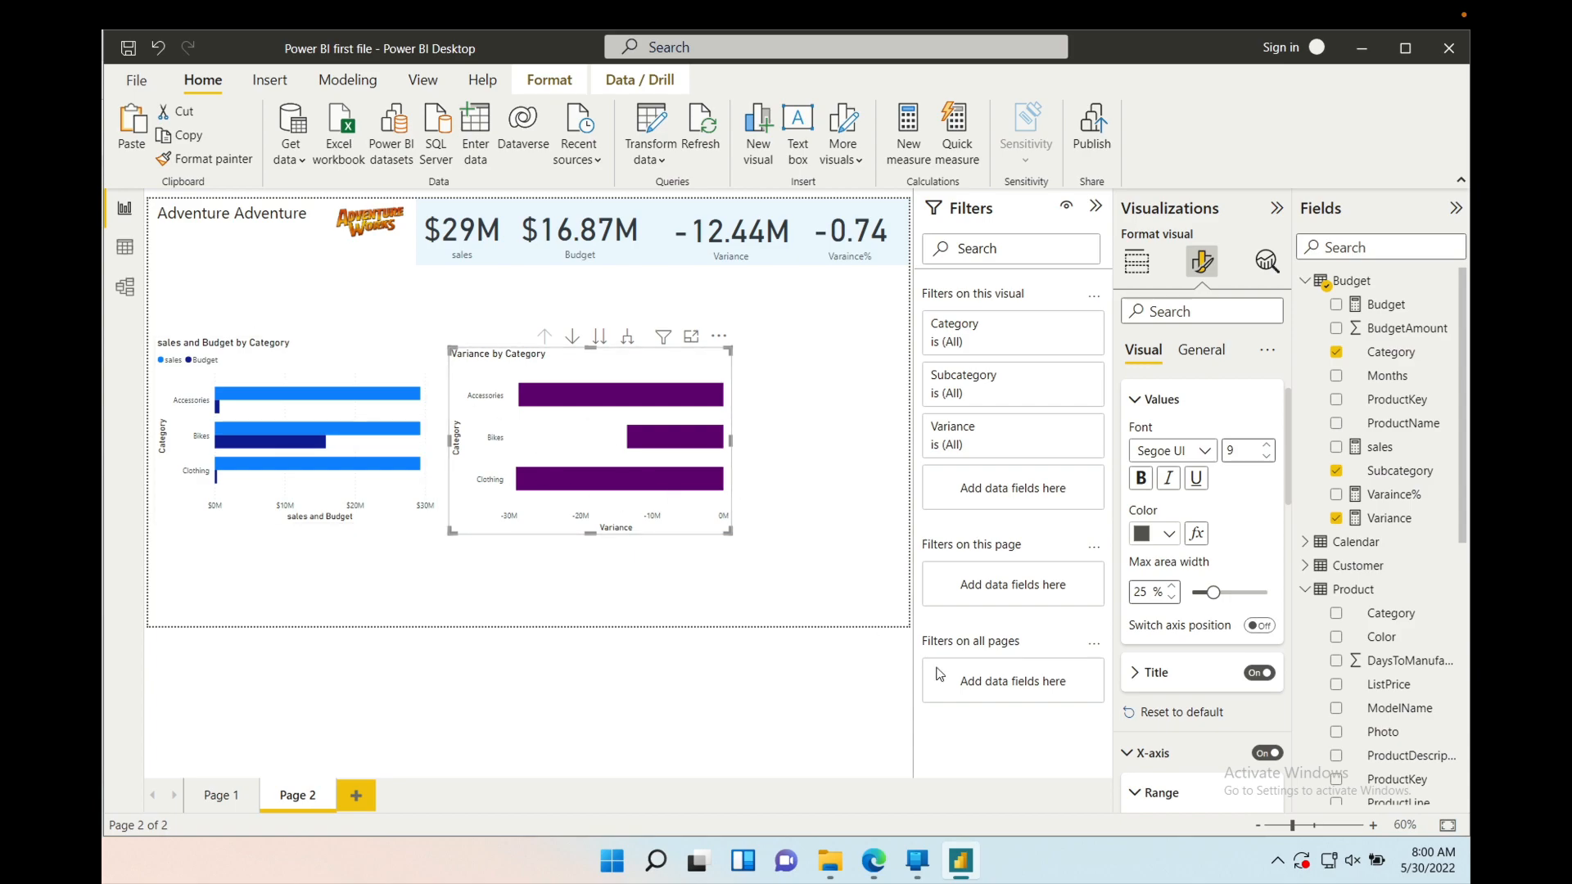
- Examine the Variance chart's general formatting options for effects, title and size properties
left_click(1199, 357)
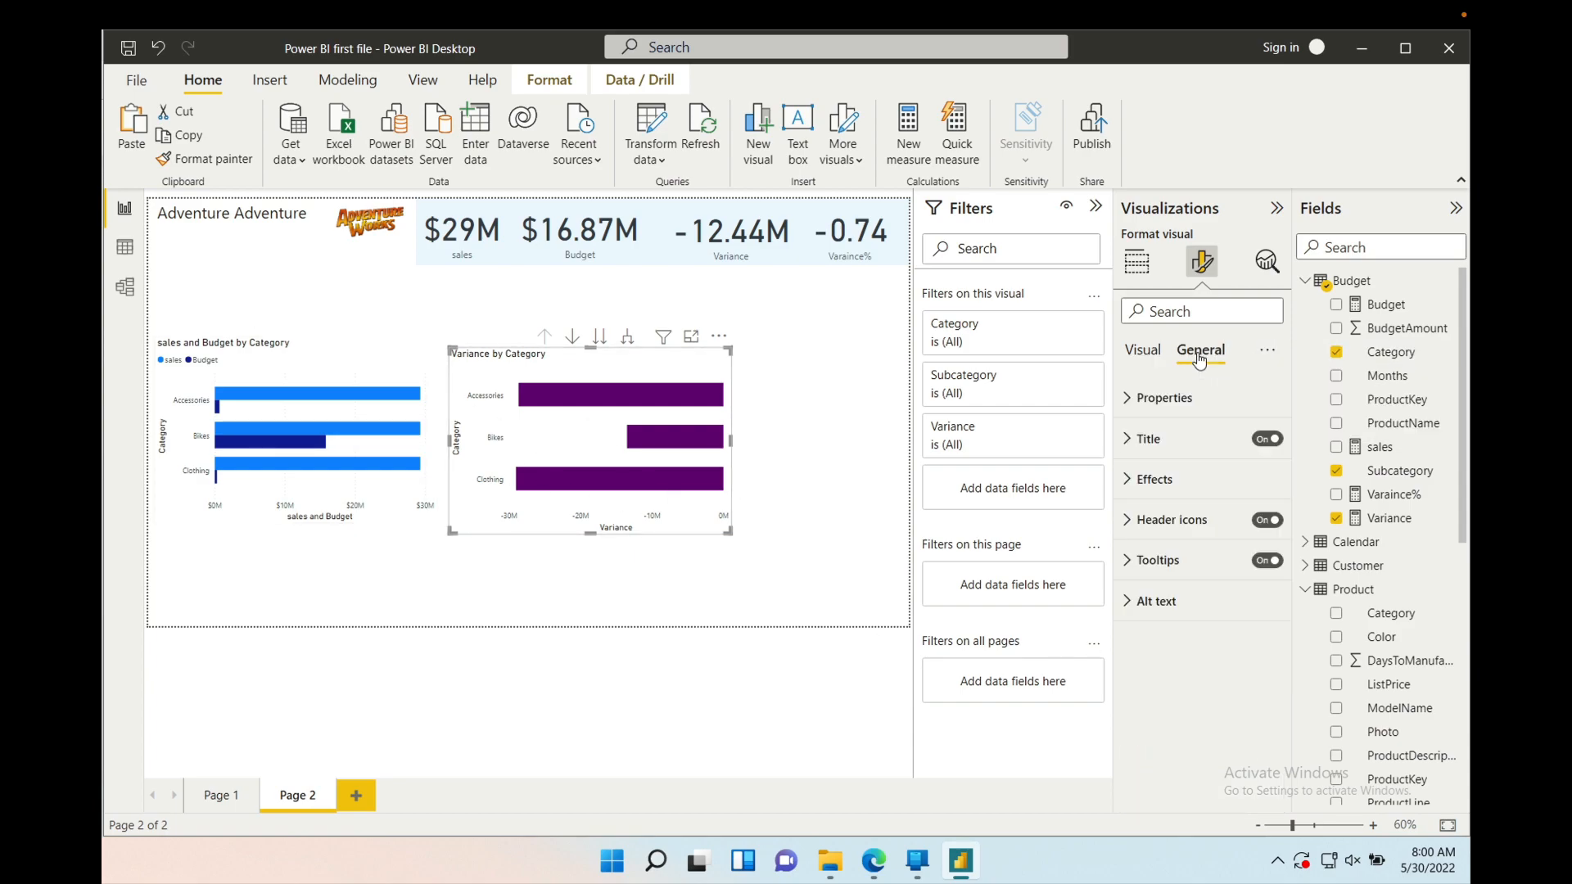
left_click(1128, 483)
scroll(1179, 530, "down", 1)
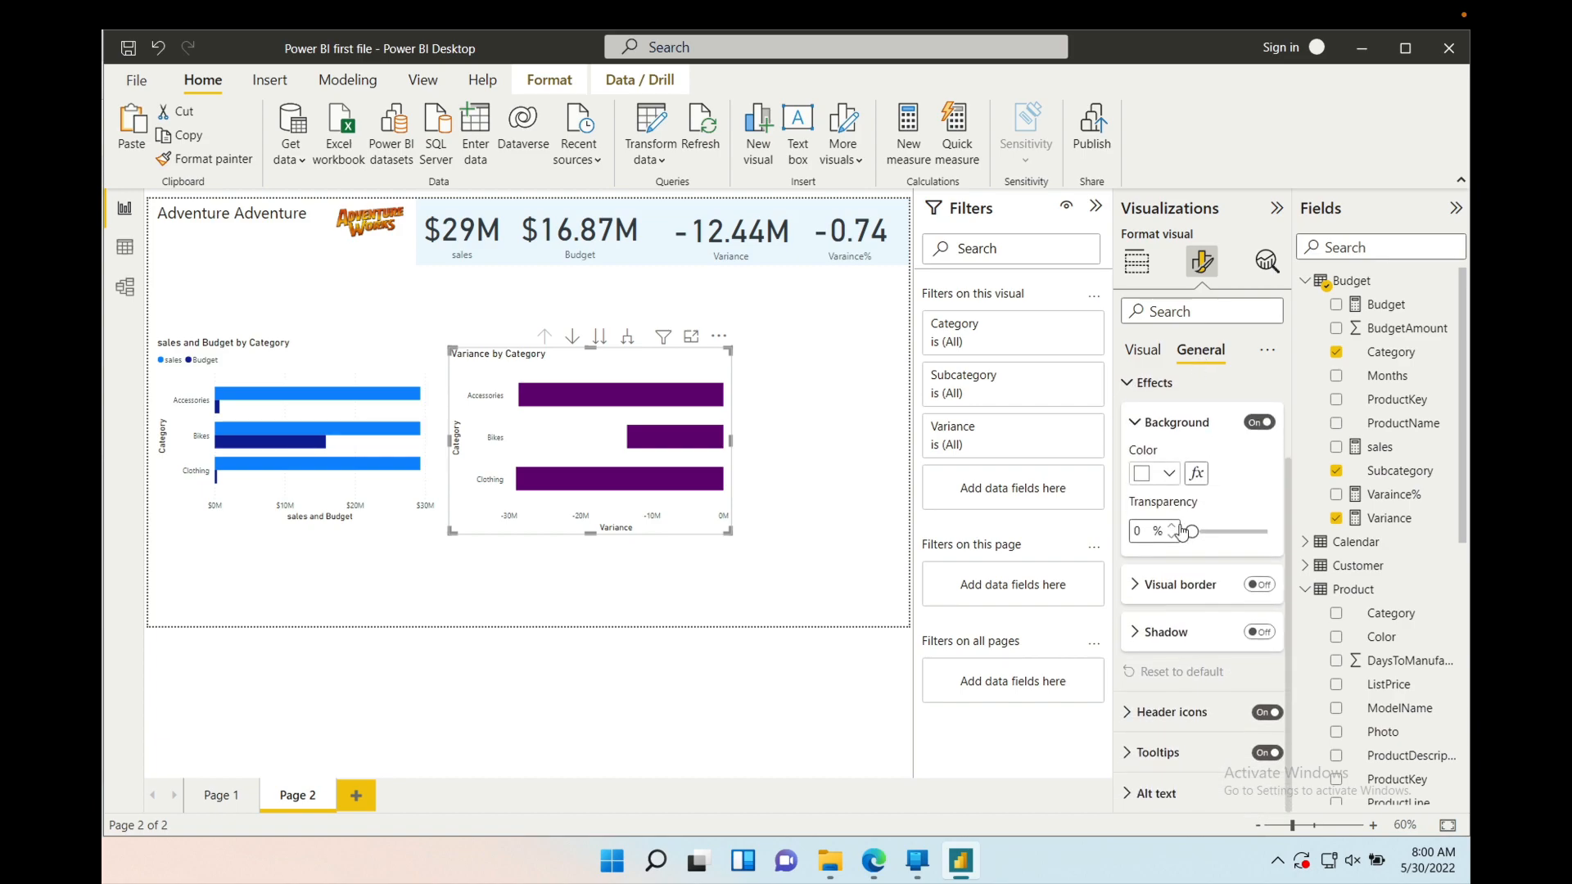
scroll(1180, 531, "up", 1)
left_click(1140, 521)
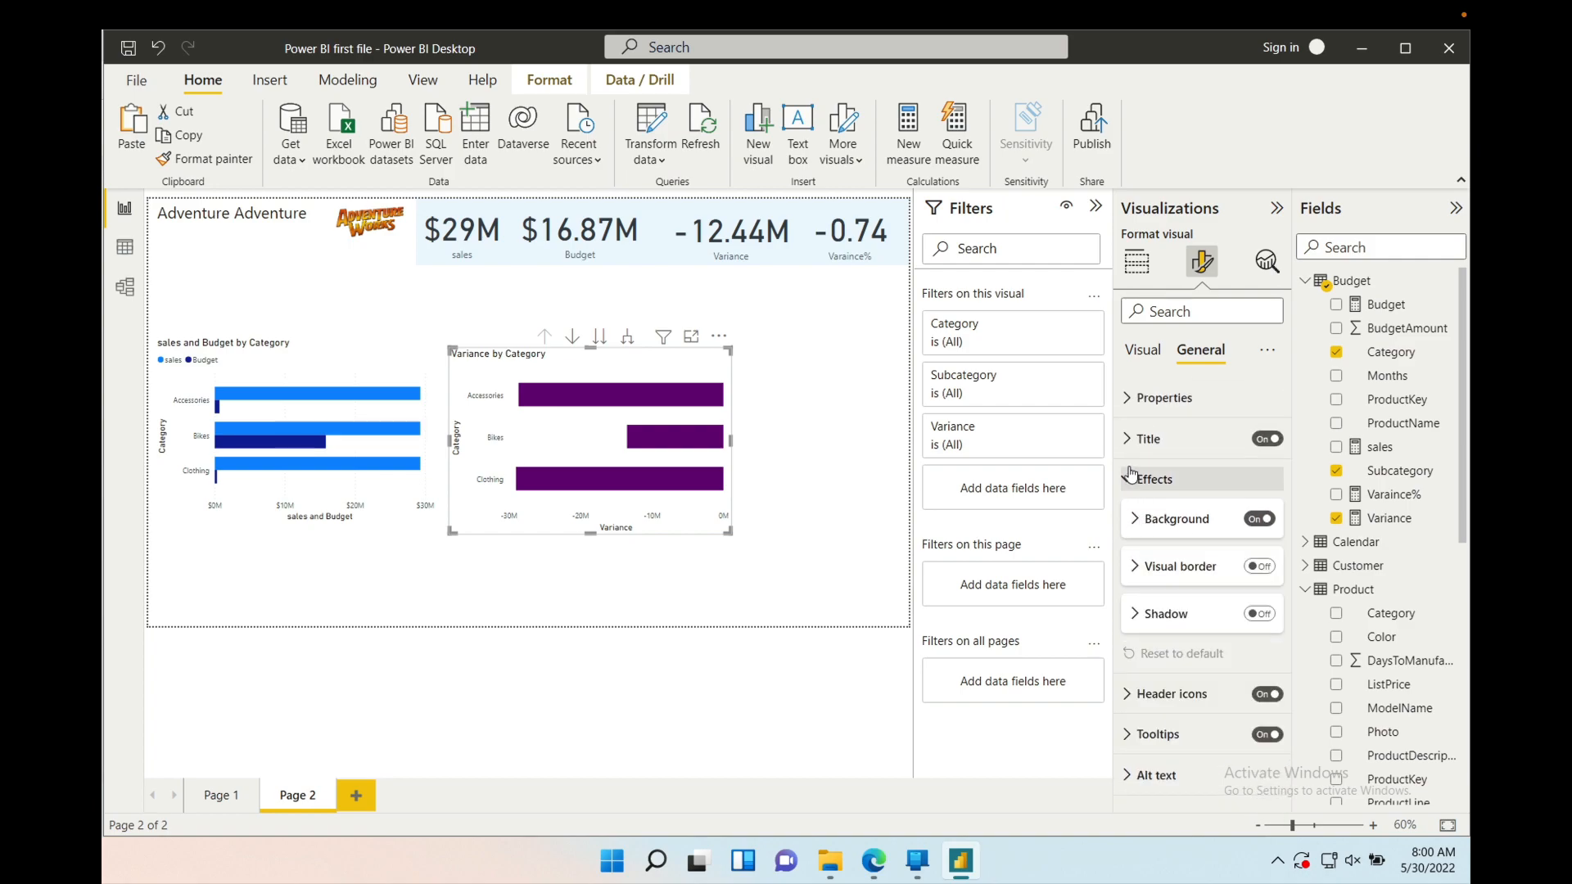
left_click(1128, 440)
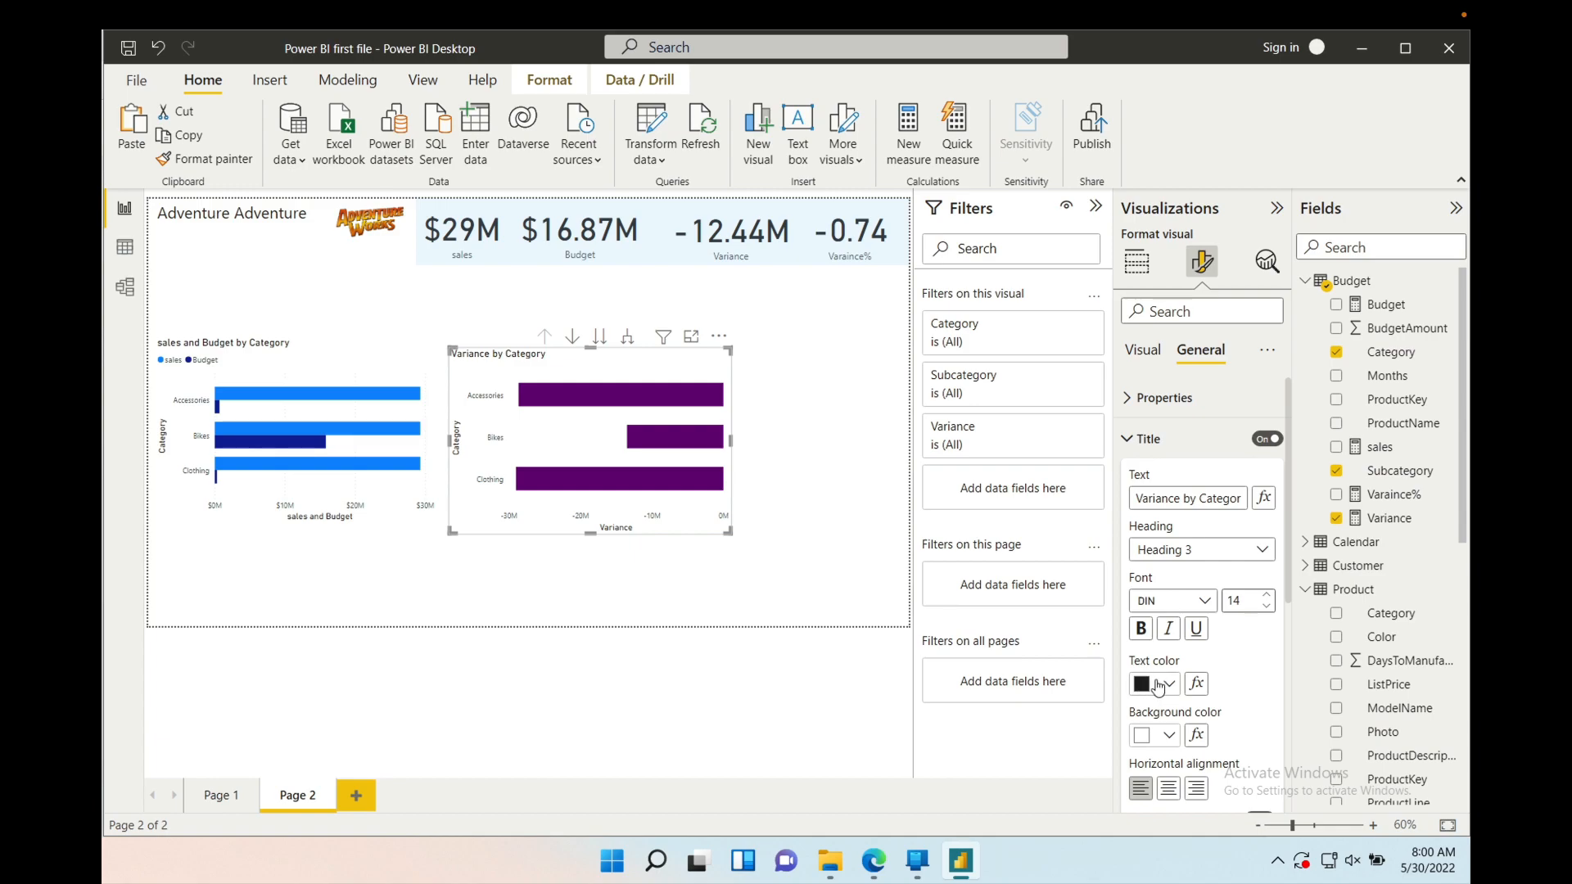
scroll(1163, 692, "down", 4)
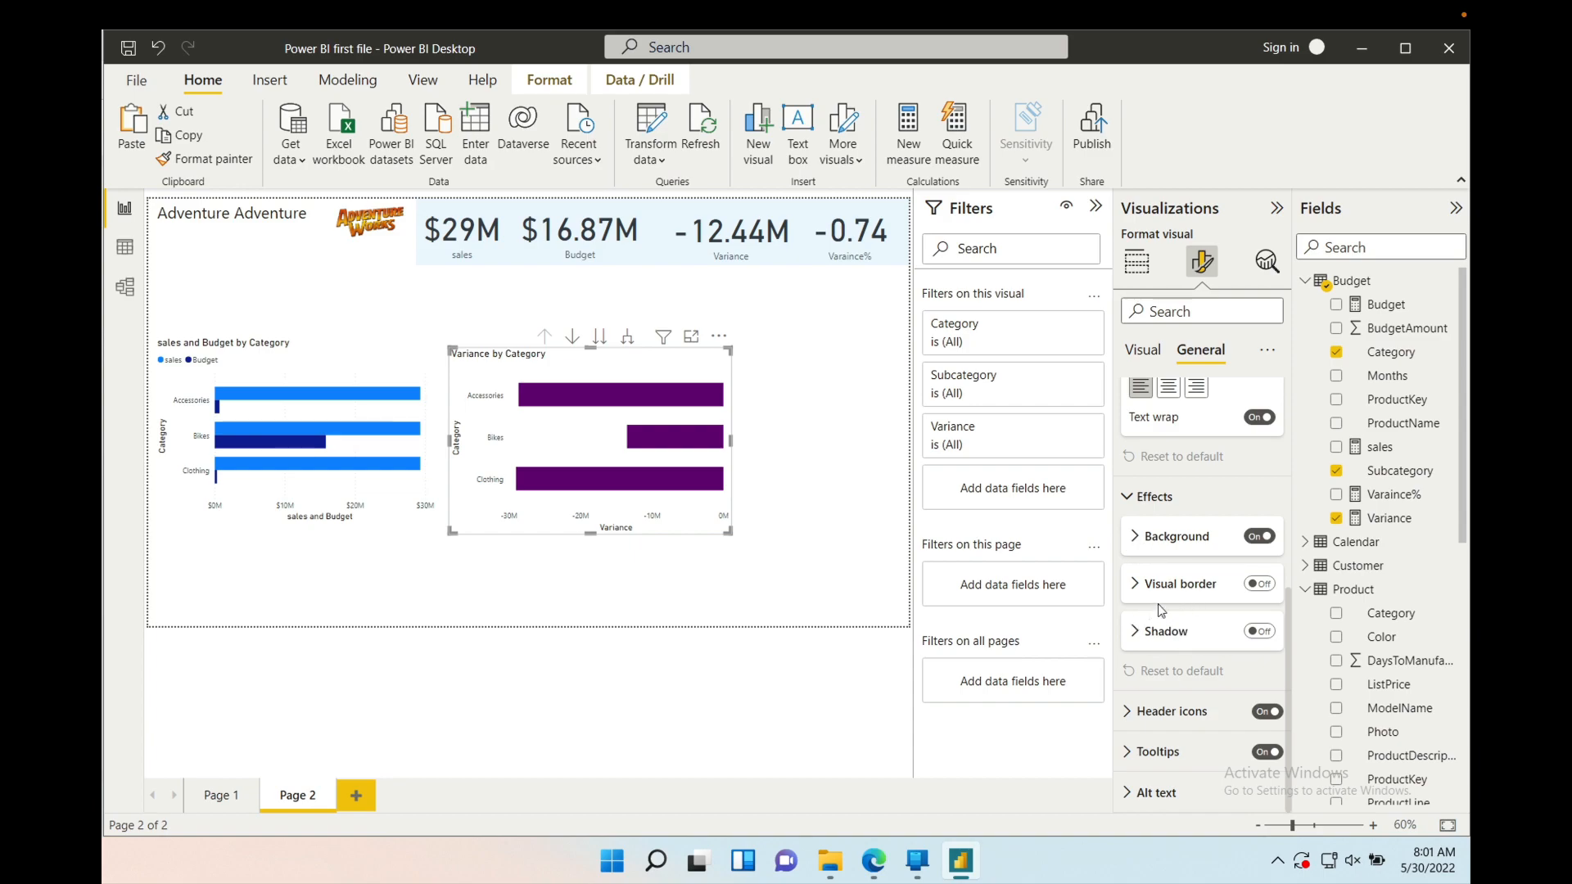
scroll(1161, 609, "up", 5)
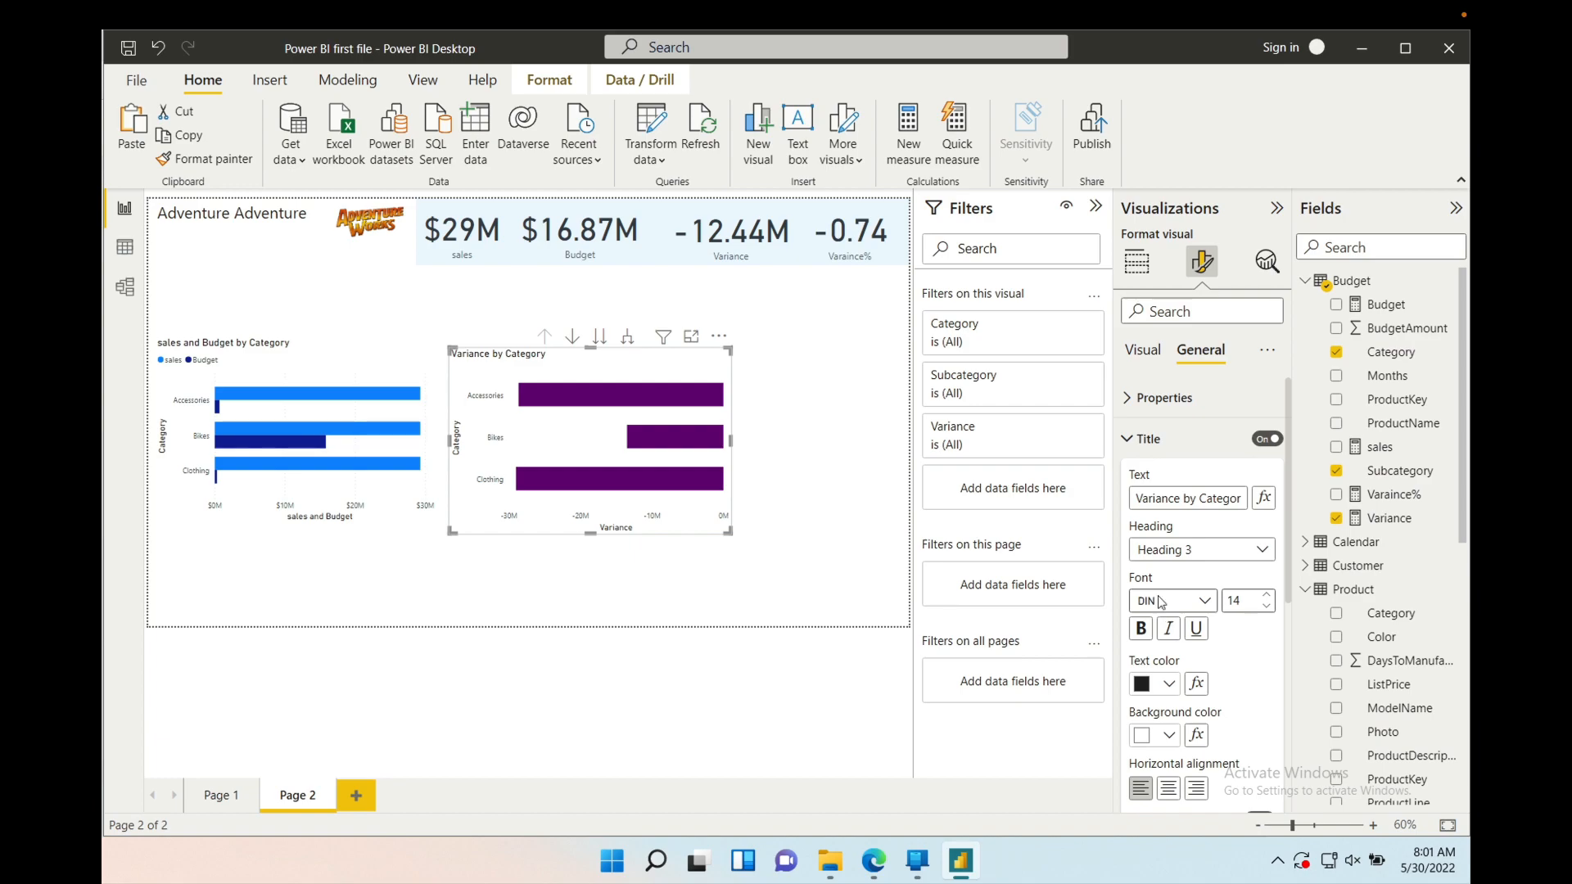
left_click(1127, 397)
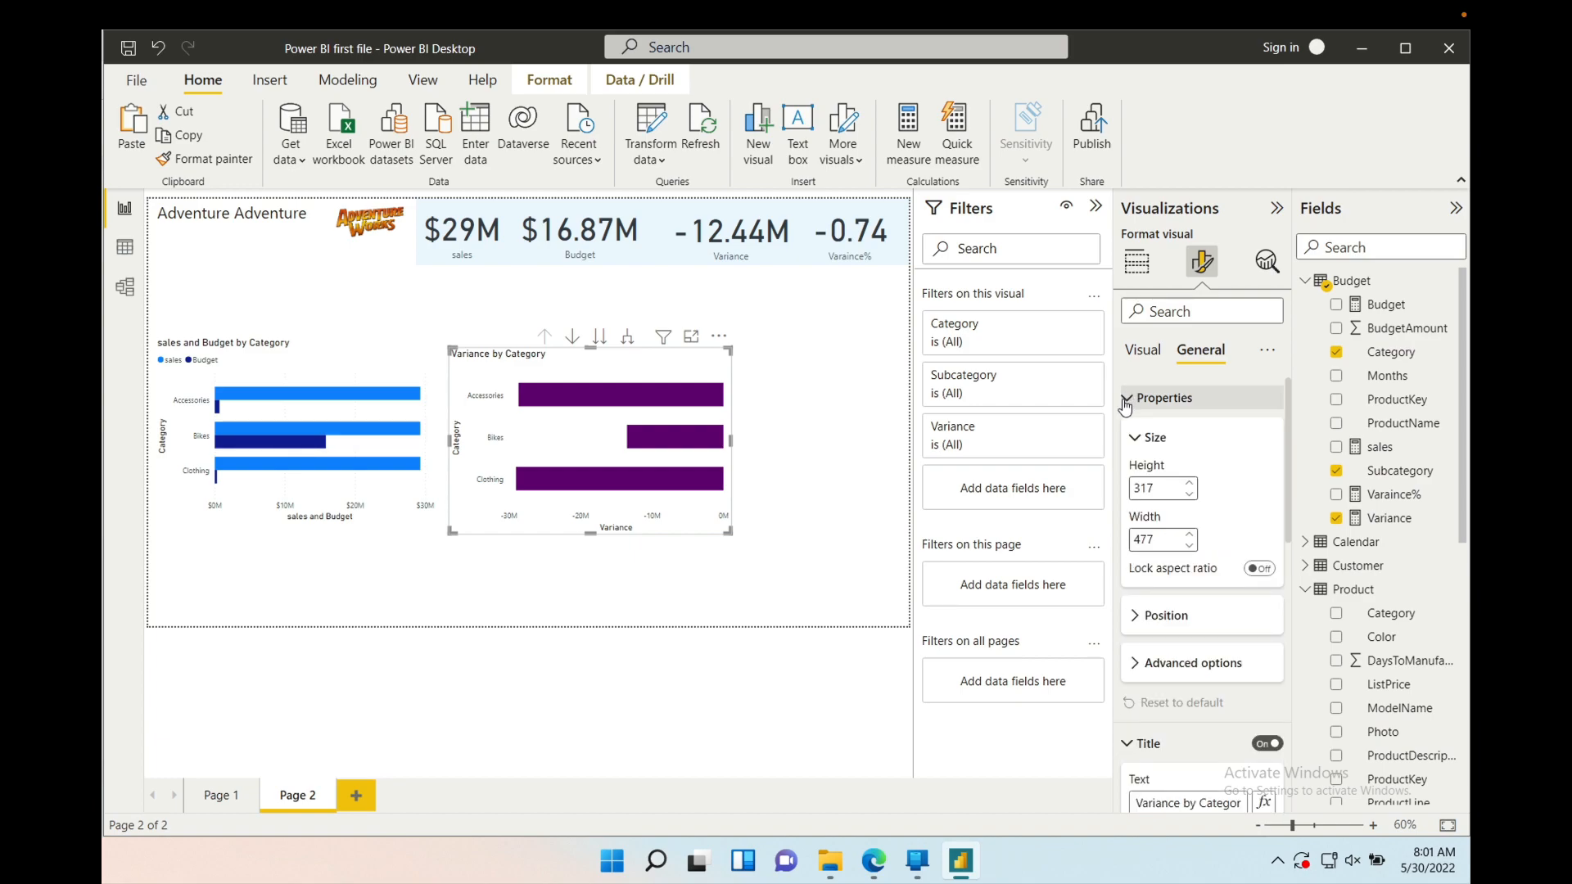